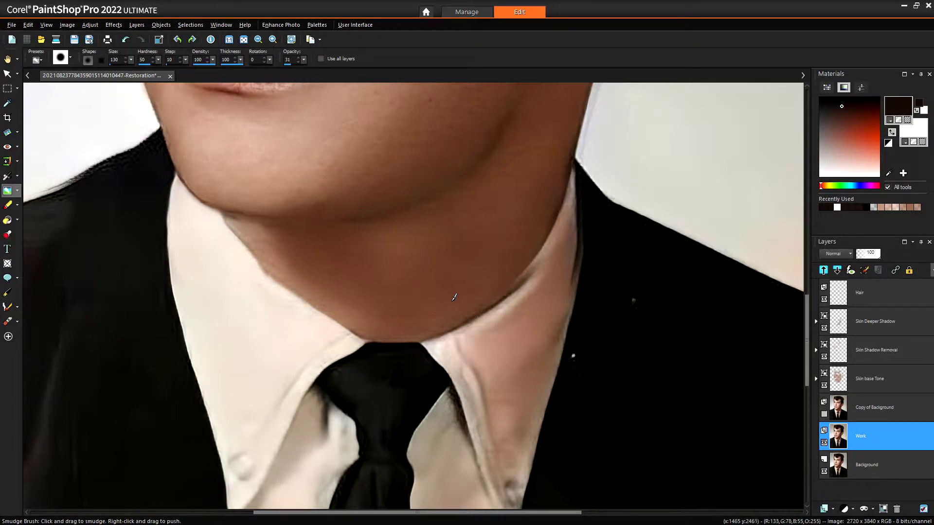
# Smooth the neck skin below the jaw on the Work layer with the Smudge Brush at opacity 31.
pyautogui.moveTo(451, 300); pyautogui.dragTo(441, 310)
pyautogui.scroll(-14, 116, 60)
pyautogui.moveTo(449, 292)
pyautogui.mouseDown()
pyautogui.moveTo(448, 307)
pyautogui.moveTo(458, 282)
pyautogui.moveTo(456, 304)
pyautogui.moveTo(432, 298)
pyautogui.moveTo(398, 312)
pyautogui.moveTo(548, 244)
pyautogui.moveTo(519, 236)
pyautogui.moveTo(533, 220)
pyautogui.moveTo(519, 202)
pyautogui.moveTo(531, 133)
pyautogui.moveTo(482, 210)
pyautogui.moveTo(458, 224)
pyautogui.moveTo(472, 200)
pyautogui.moveTo(450, 212)
pyautogui.moveTo(496, 211)
pyautogui.moveTo(504, 221)
pyautogui.mouseUp()
pyautogui.scroll(-5, 427, 215)
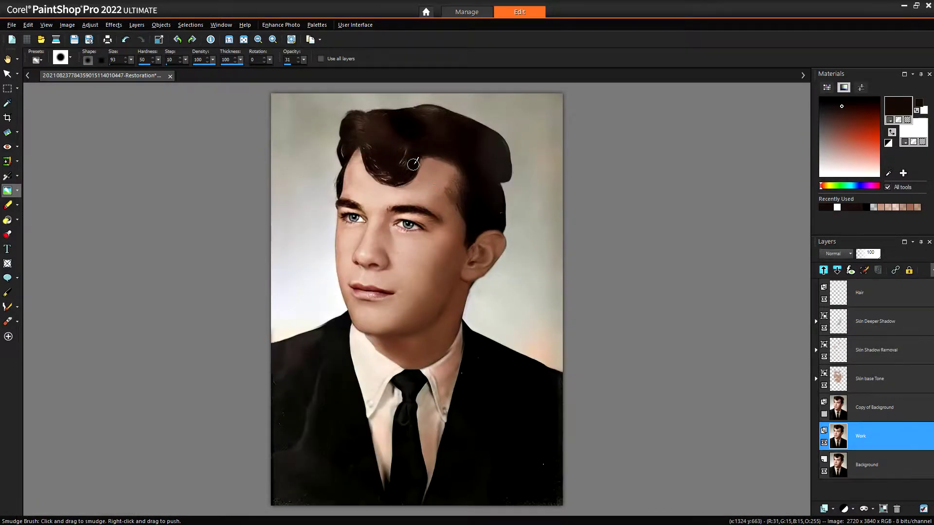
# Smudge the forehead skin between the hair curl and the eyebrows smooth with a size 93 brush at opacity 31.
pyautogui.scroll(5, 413, 165)
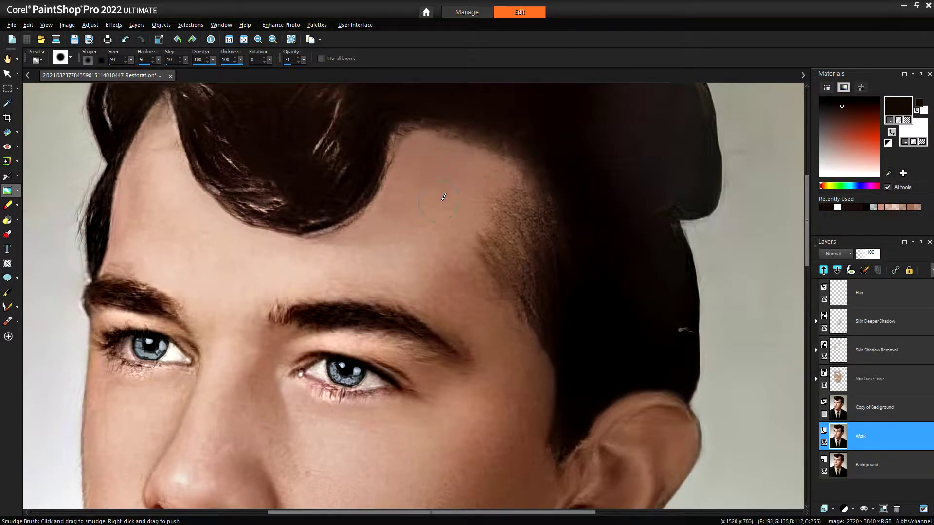
pyautogui.moveTo(226, 257)
pyautogui.mouseDown()
pyautogui.moveTo(147, 234)
pyautogui.moveTo(158, 254)
pyautogui.moveTo(127, 251)
pyautogui.moveTo(139, 265)
pyautogui.moveTo(123, 260)
pyautogui.moveTo(139, 246)
pyautogui.moveTo(142, 217)
pyautogui.mouseUp()
pyautogui.moveTo(145, 177)
pyautogui.mouseDown()
pyautogui.moveTo(133, 209)
pyautogui.moveTo(140, 218)
pyautogui.moveTo(137, 184)
pyautogui.moveTo(139, 204)
pyautogui.moveTo(148, 152)
pyautogui.moveTo(159, 173)
pyautogui.moveTo(147, 170)
pyautogui.moveTo(144, 195)
pyautogui.moveTo(132, 182)
pyautogui.moveTo(144, 207)
pyautogui.moveTo(134, 197)
pyautogui.moveTo(141, 216)
pyautogui.moveTo(123, 212)
pyautogui.moveTo(138, 220)
pyautogui.moveTo(127, 215)
pyautogui.moveTo(143, 194)
pyautogui.moveTo(136, 184)
pyautogui.moveTo(157, 209)
pyautogui.moveTo(137, 184)
pyautogui.mouseUp()
pyautogui.scroll(2, 141, 197)
pyautogui.moveTo(432, 351)
pyautogui.mouseDown()
pyautogui.moveTo(505, 320)
pyautogui.moveTo(533, 299)
pyautogui.moveTo(539, 278)
pyautogui.moveTo(474, 289)
pyautogui.moveTo(493, 303)
pyautogui.moveTo(517, 296)
pyautogui.moveTo(444, 307)
pyautogui.moveTo(490, 303)
pyautogui.moveTo(566, 318)
pyautogui.moveTo(574, 308)
pyautogui.moveTo(552, 303)
pyautogui.moveTo(635, 309)
pyautogui.moveTo(590, 289)
pyautogui.mouseUp()
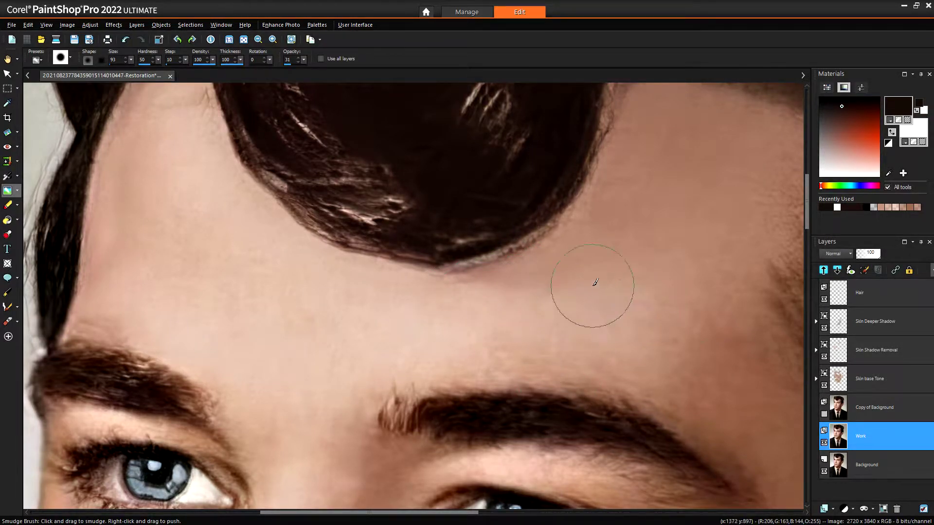
pyautogui.scroll(-5, 590, 290)
pyautogui.scroll(-1, 610, 381)
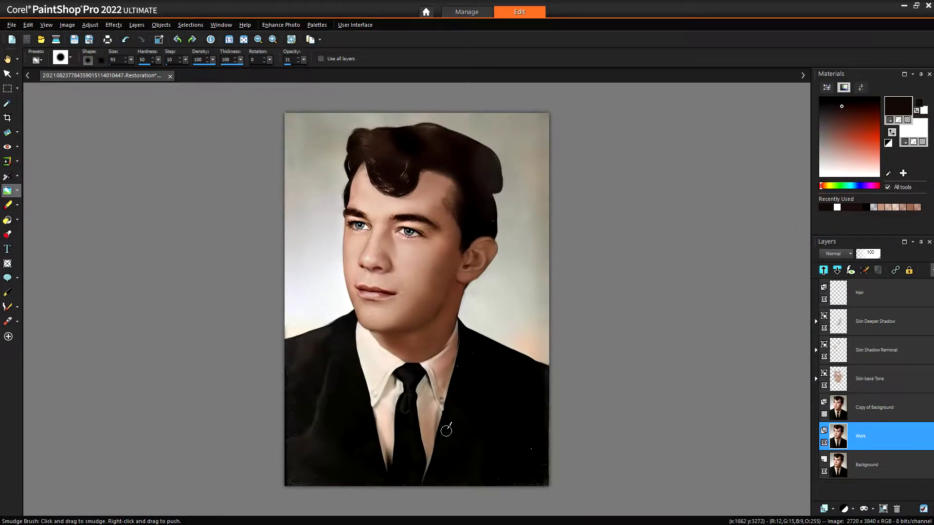
# Smudge the neck edge along the shirt collar into a clean curve, with brush size 47 and opacity 67.
pyautogui.scroll(5, 430, 311)
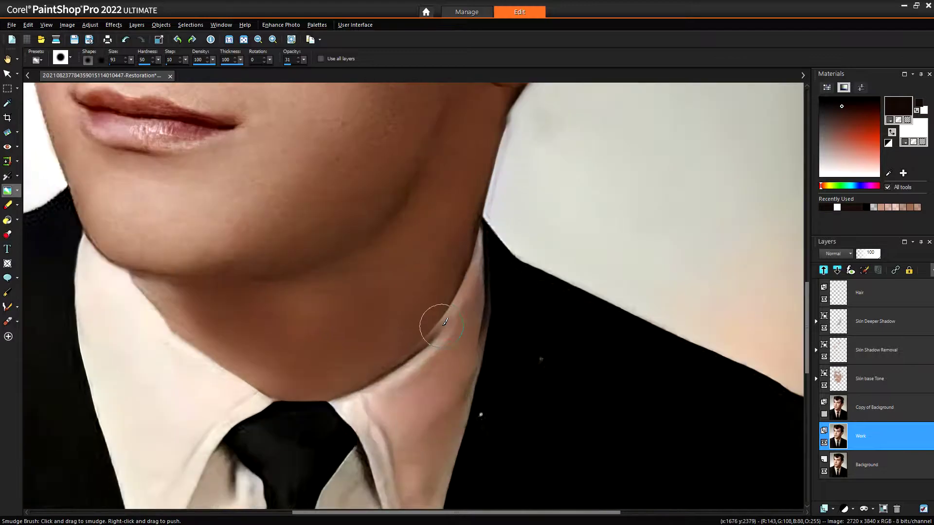
pyautogui.moveTo(433, 306)
pyautogui.mouseDown()
pyautogui.moveTo(424, 327)
pyautogui.moveTo(420, 306)
pyautogui.moveTo(423, 327)
pyautogui.moveTo(404, 337)
pyautogui.moveTo(427, 311)
pyautogui.moveTo(417, 337)
pyautogui.moveTo(389, 352)
pyautogui.moveTo(409, 313)
pyautogui.moveTo(395, 353)
pyautogui.moveTo(373, 367)
pyautogui.moveTo(391, 323)
pyautogui.moveTo(433, 299)
pyautogui.mouseUp()
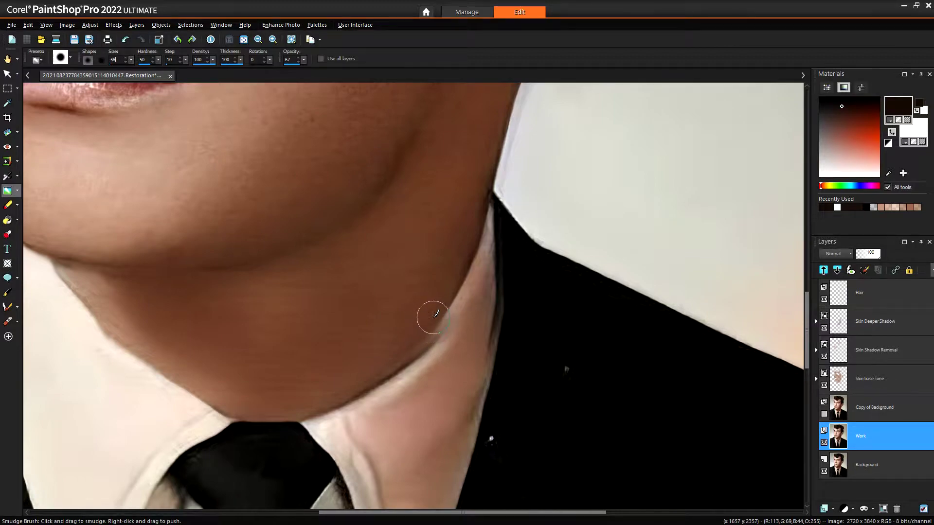
pyautogui.scroll(2, 448, 330)
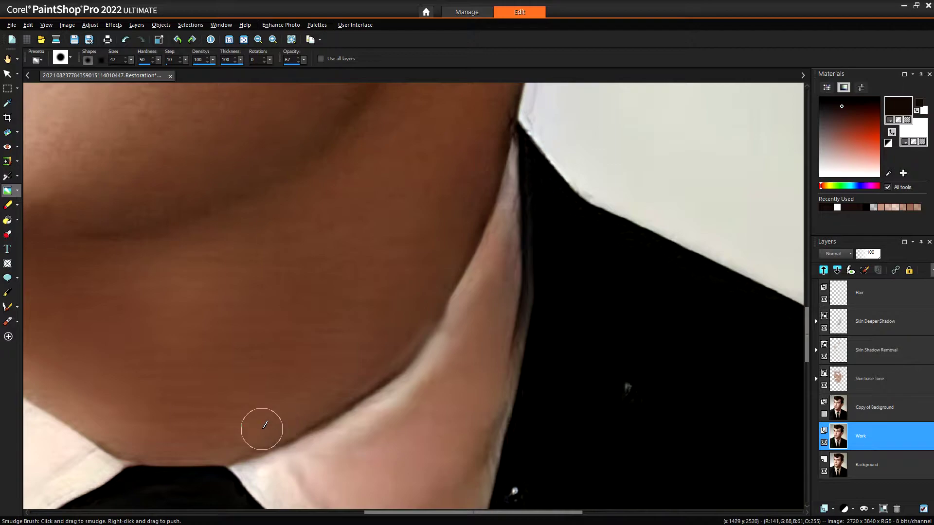
pyautogui.scroll(-1, 453, 336)
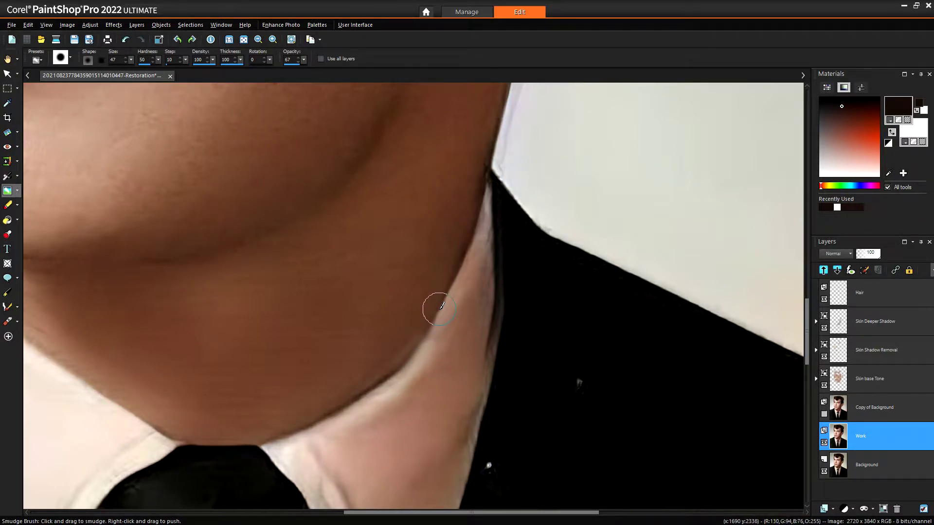
pyautogui.scroll(-4, 461, 317)
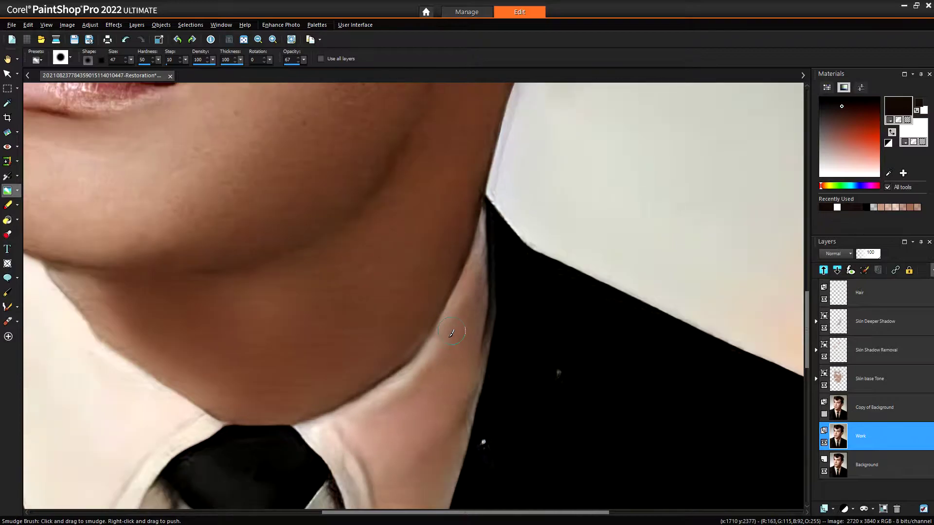
pyautogui.scroll(-3, 442, 323)
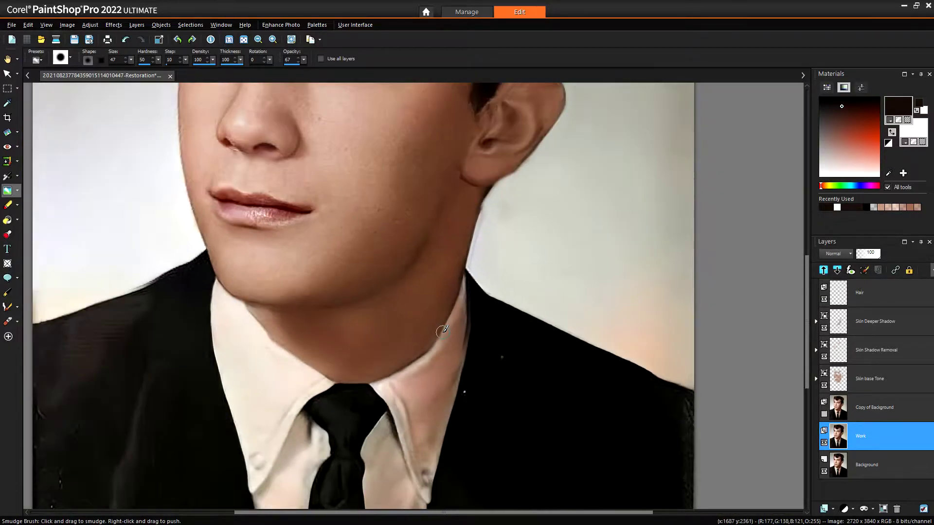
pyautogui.scroll(-2, 450, 364)
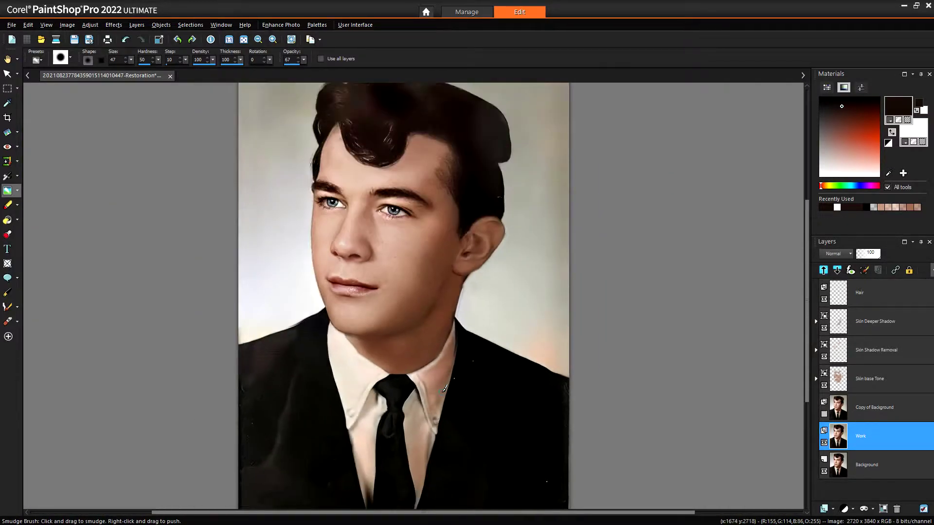
pyautogui.scroll(1, 366, 360)
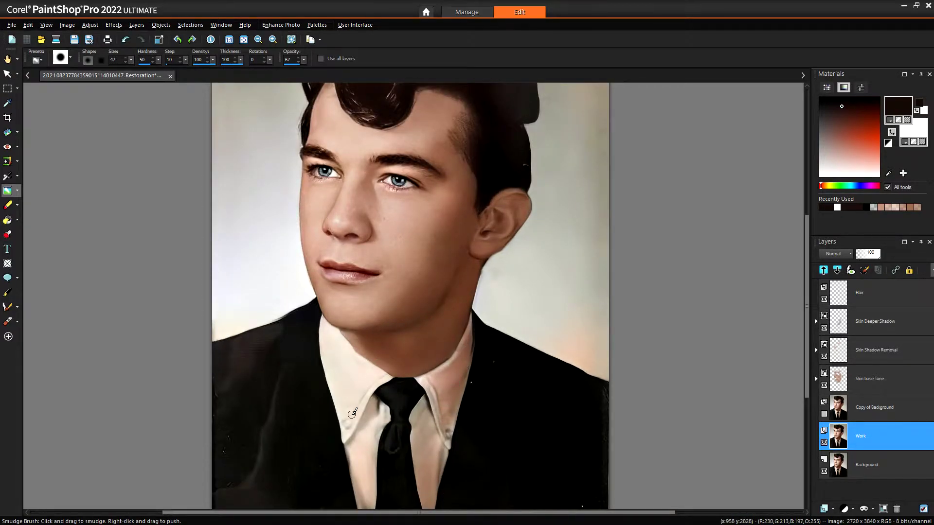
pyautogui.scroll(-1, 352, 414)
# Remove the grey spot on the dark jacket beside the collar with the Makeover Blemish Fixer at size 49.
pyautogui.scroll(3, 397, 481)
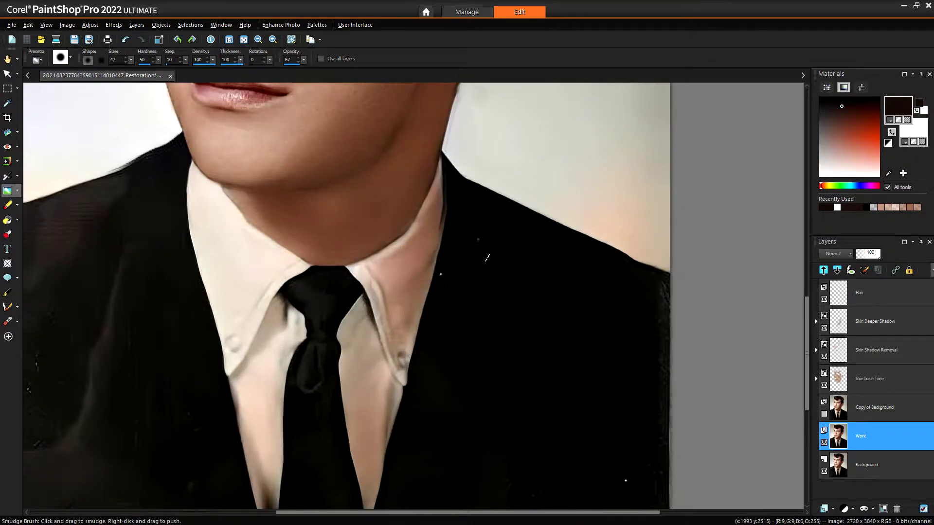
pyautogui.scroll(2, 486, 257)
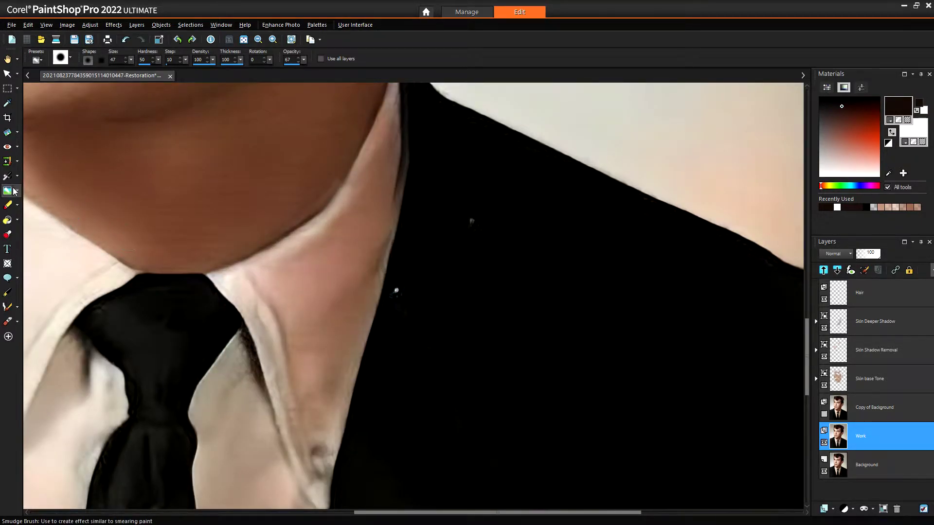
pyautogui.click(18, 149)
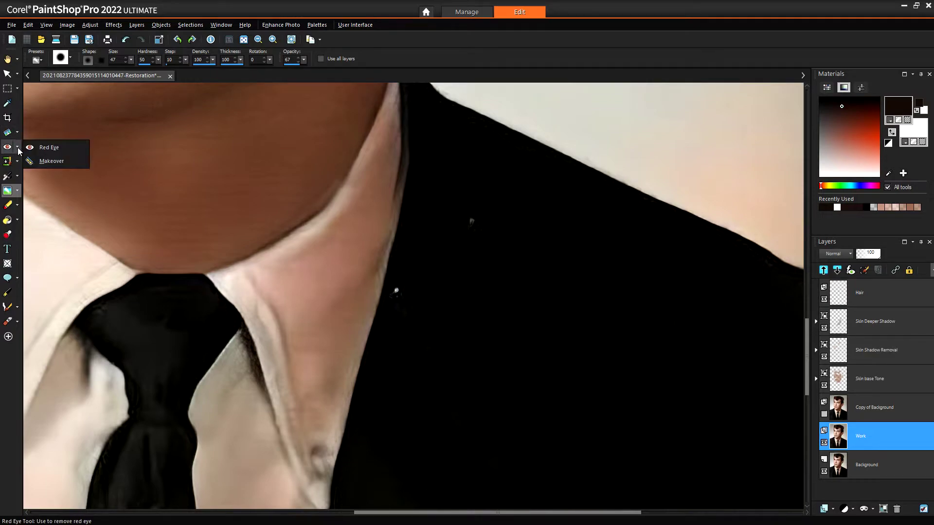
pyautogui.click(47, 161)
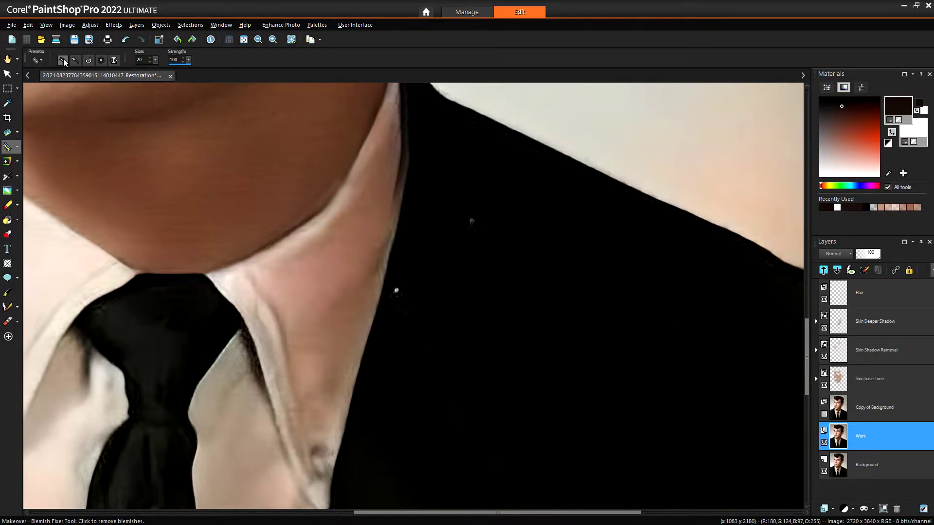
pyautogui.scroll(1, 468, 218)
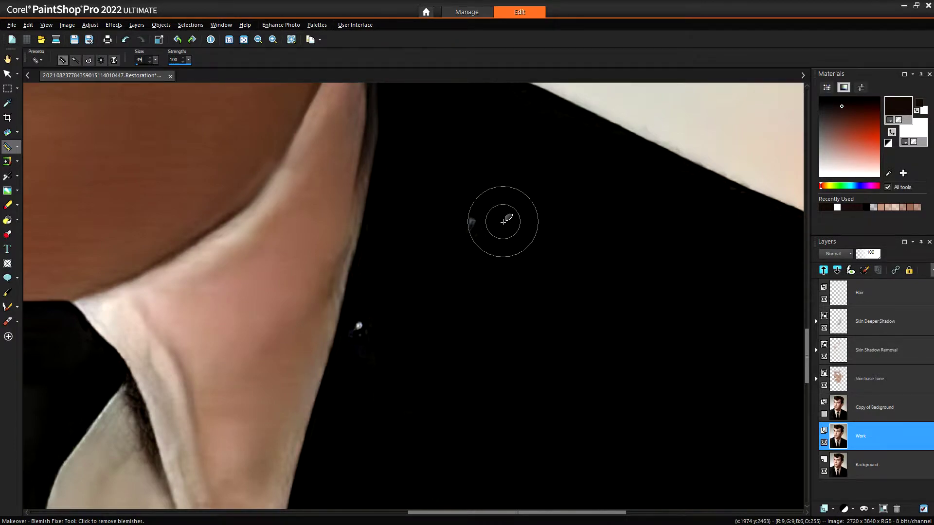
pyautogui.click(471, 223)
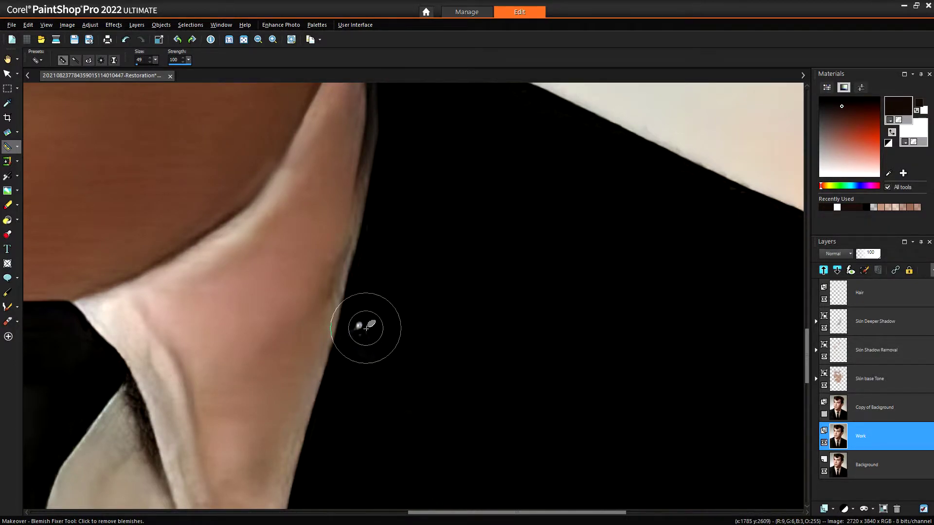
# Smudge away the white speck on the jacket next to the collar edge with the Smudge Brush at size 47.
pyautogui.click(8, 190)
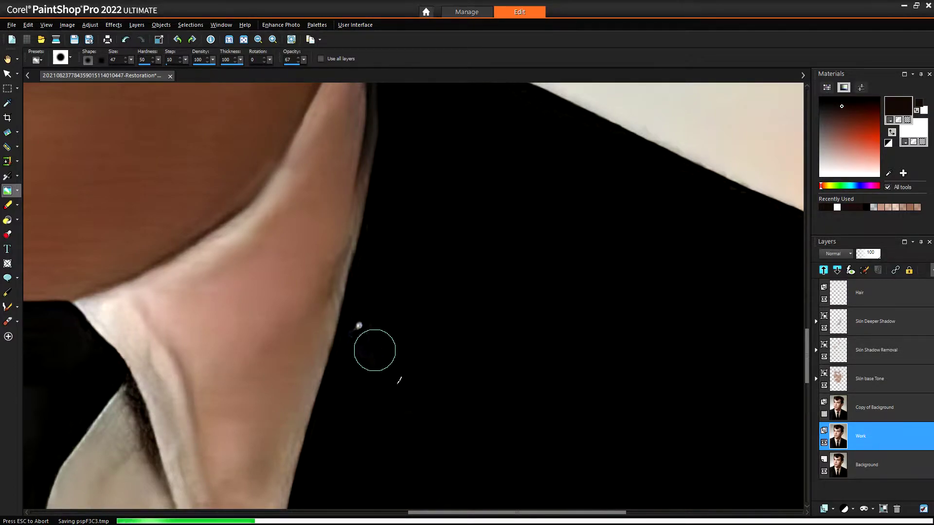
pyautogui.moveTo(386, 347)
pyautogui.mouseDown()
pyautogui.moveTo(363, 325)
pyautogui.moveTo(371, 321)
pyautogui.moveTo(356, 334)
pyautogui.moveTo(377, 313)
pyautogui.moveTo(399, 347)
pyautogui.mouseUp()
pyautogui.scroll(-1, 486, 299)
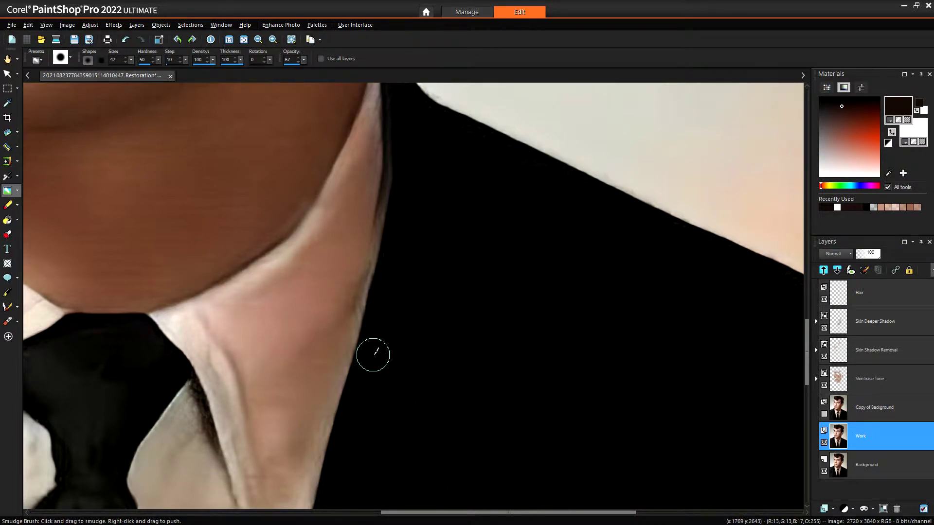
pyautogui.scroll(-1, 581, 387)
pyautogui.scroll(-4, 581, 388)
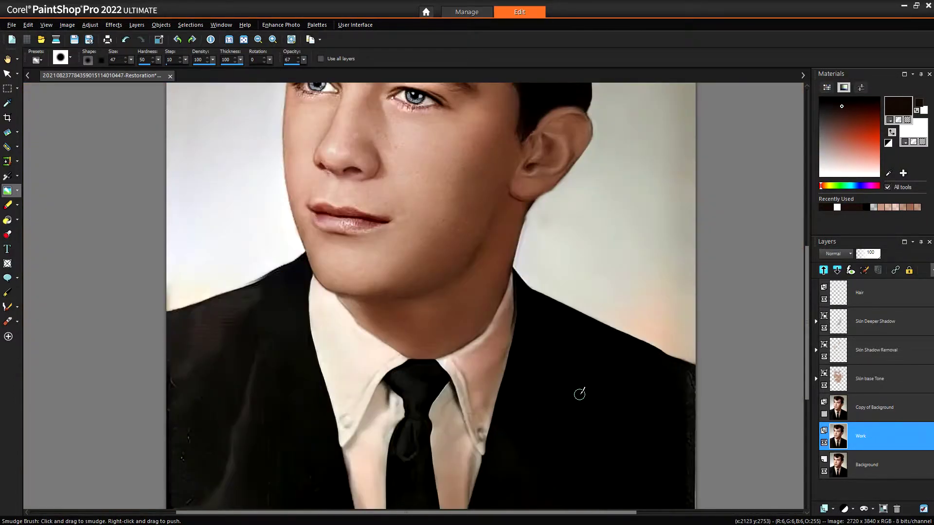
# Smudge out the white speck near the lower right corner of the jacket.
pyautogui.scroll(6, 564, 483)
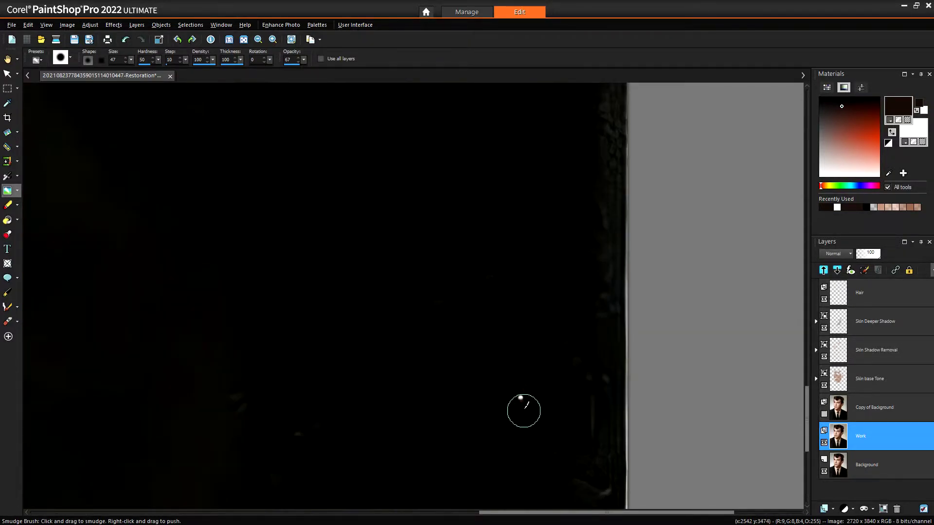
pyautogui.moveTo(525, 391)
pyautogui.mouseDown()
pyautogui.moveTo(527, 374)
pyautogui.moveTo(501, 448)
pyautogui.moveTo(525, 401)
pyautogui.moveTo(498, 386)
pyautogui.mouseUp()
pyautogui.scroll(-3, 216, 349)
pyautogui.scroll(-4, 216, 349)
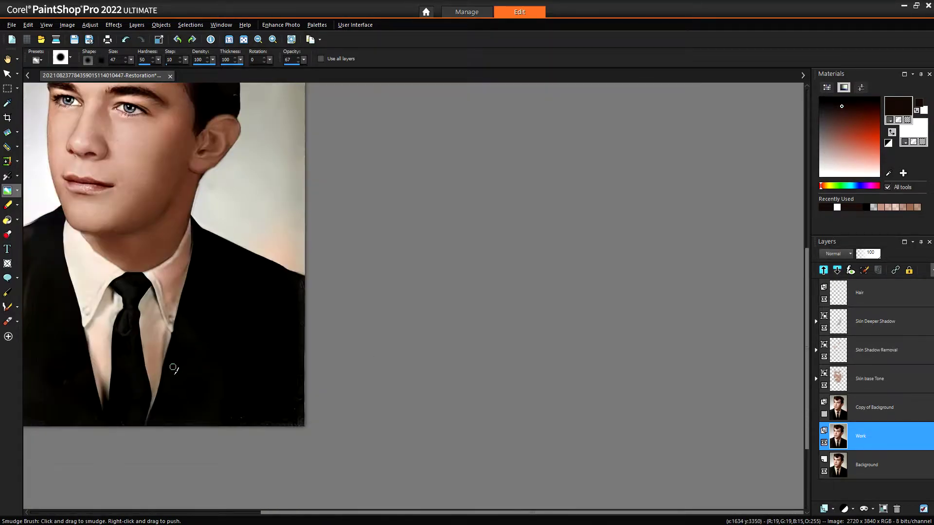
# Smudge away the light specks on the jacket sleeve along the photo's left edge.
pyautogui.scroll(4, 278, 409)
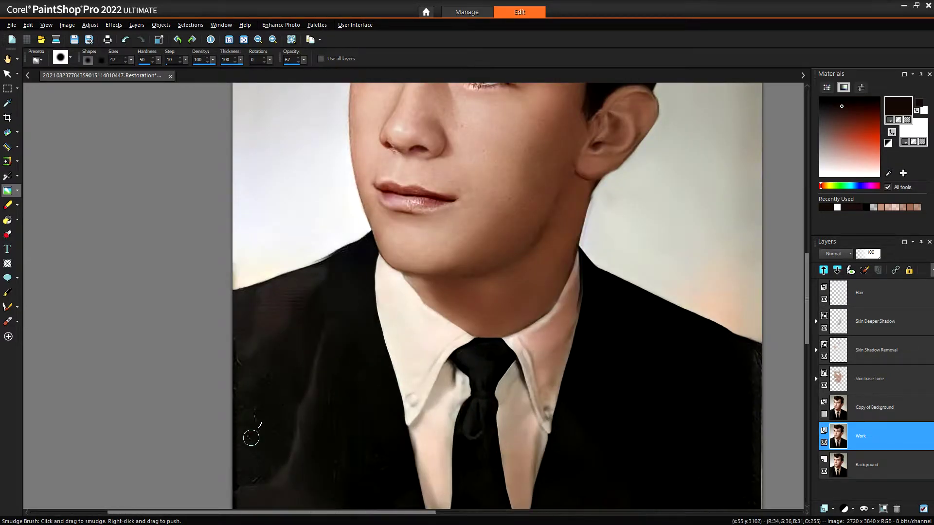
pyautogui.scroll(2, 275, 410)
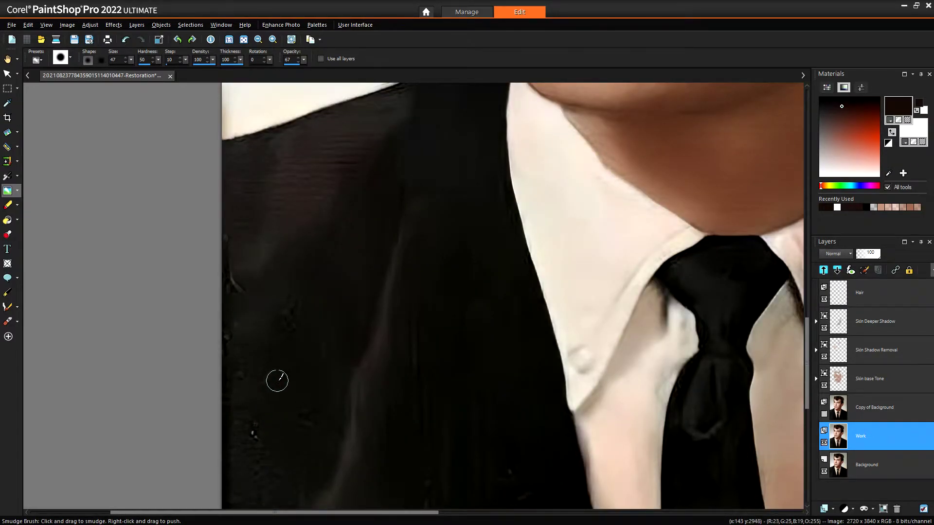
pyautogui.moveTo(268, 418); pyautogui.dragTo(263, 429)
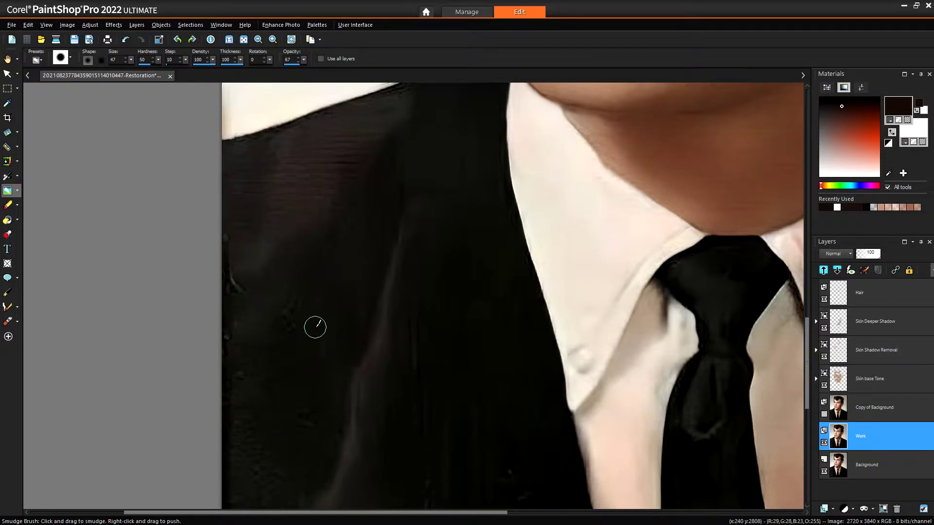
pyautogui.scroll(-3, 317, 326)
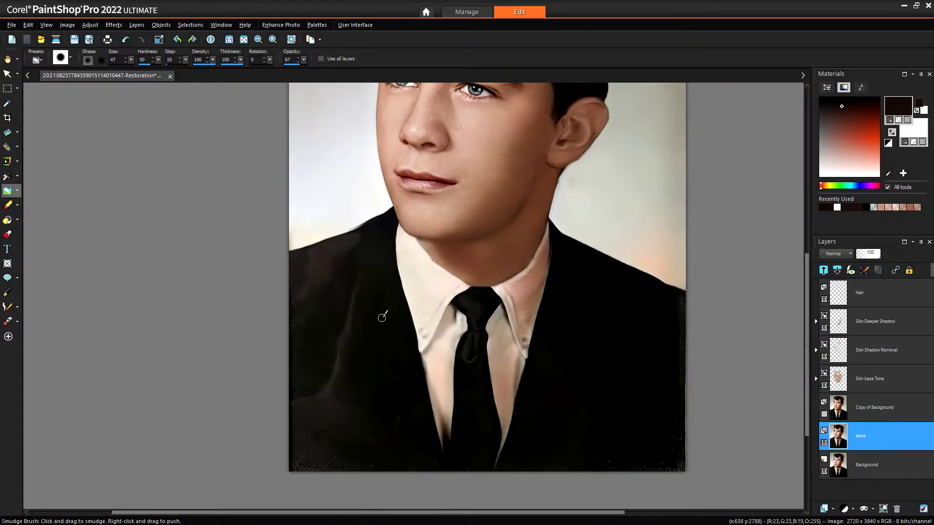
pyautogui.scroll(-2, 382, 317)
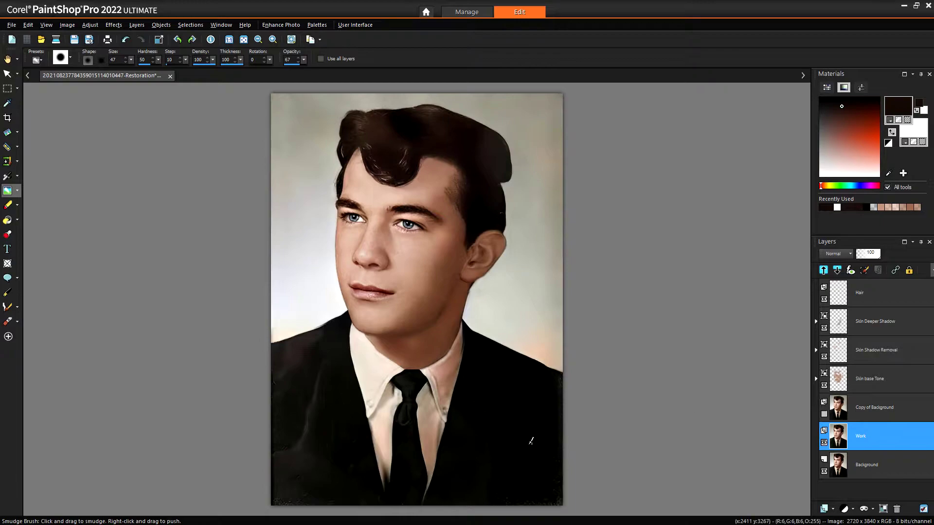
# Add a new raster layer above the Hair layer with the default settings.
pyautogui.click(844, 304)
pyautogui.click(832, 509)
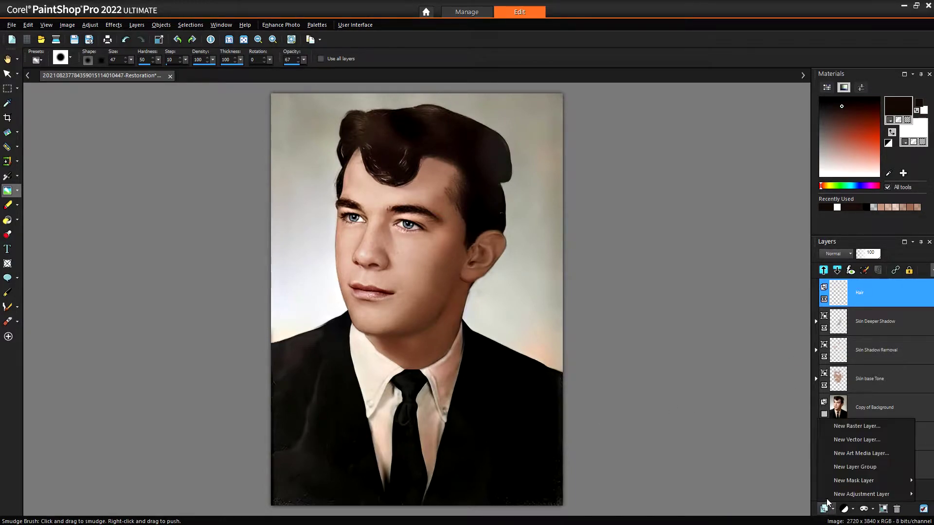
pyautogui.click(862, 427)
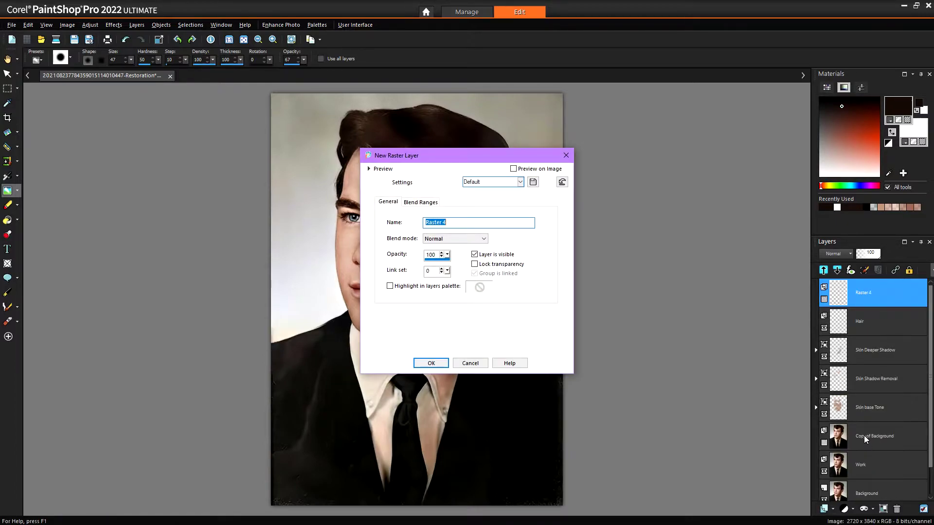
pyautogui.click(434, 363)
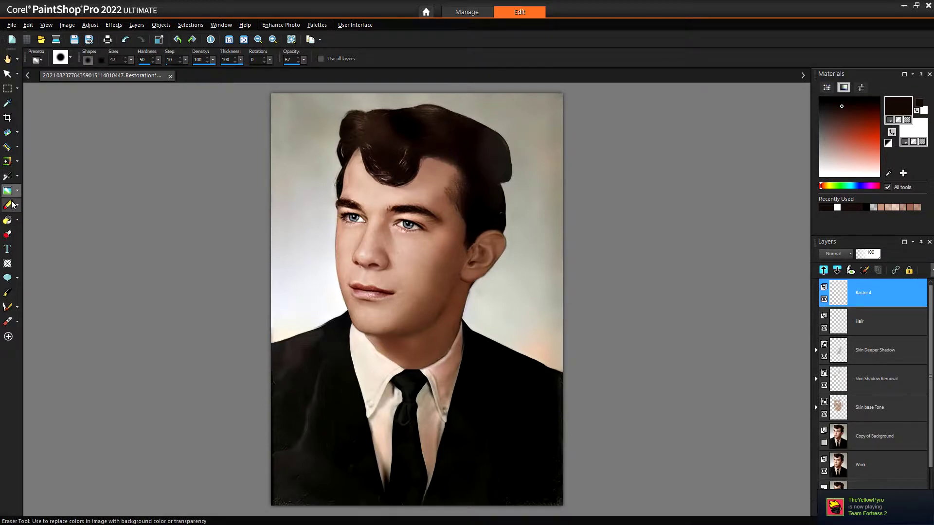
# Choose the Paint Brush and set the foreground colour to black for painting on the new layer.
pyautogui.click(17, 178)
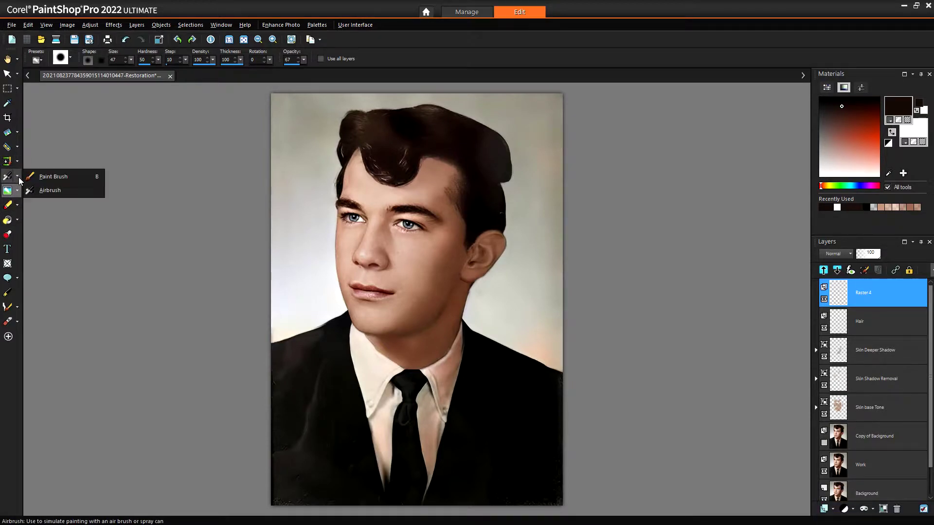
pyautogui.click(46, 176)
pyautogui.press('b')
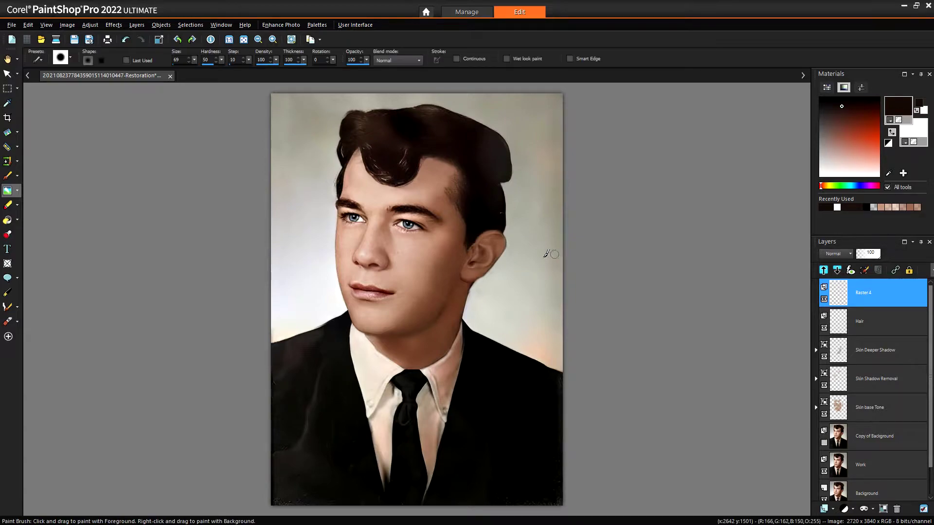
pyautogui.click(878, 98)
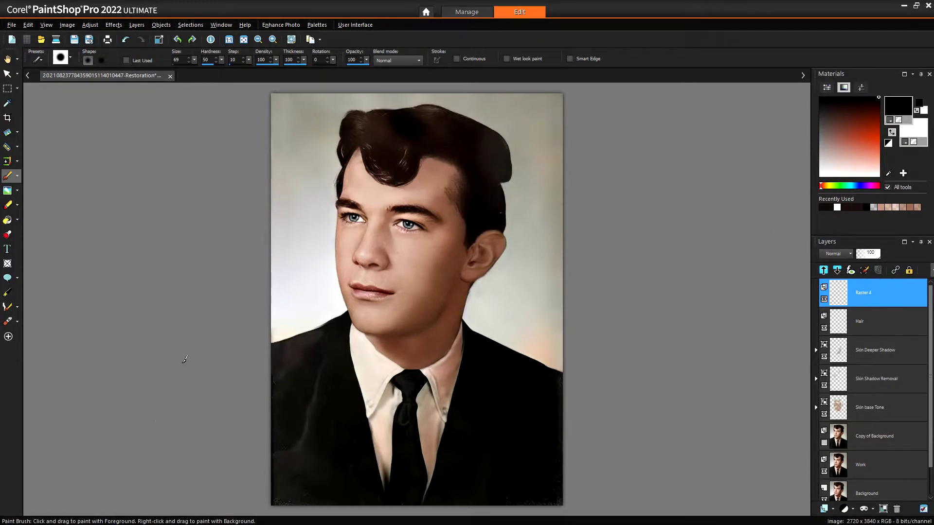
# Paint black over the jacket's shoulder near the photo's left edge with the brush size set to 166.
pyautogui.scroll(2, 400, 158)
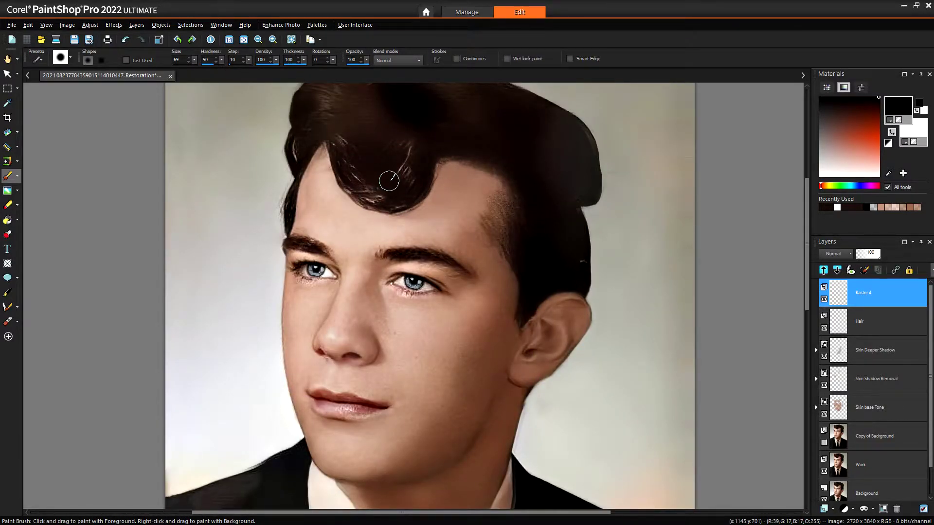
pyautogui.scroll(1, 384, 180)
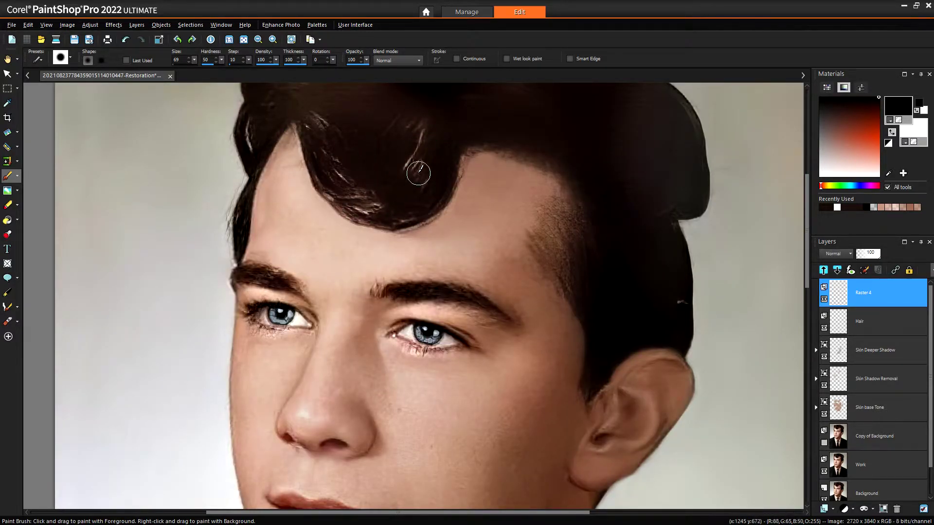
pyautogui.scroll(-1, 264, 353)
pyautogui.scroll(-3, 357, 399)
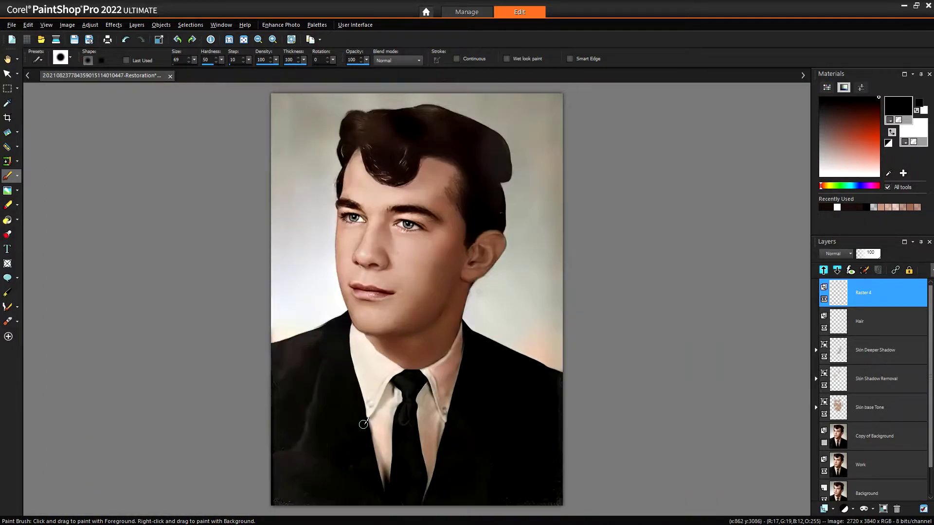
pyautogui.scroll(2, 313, 418)
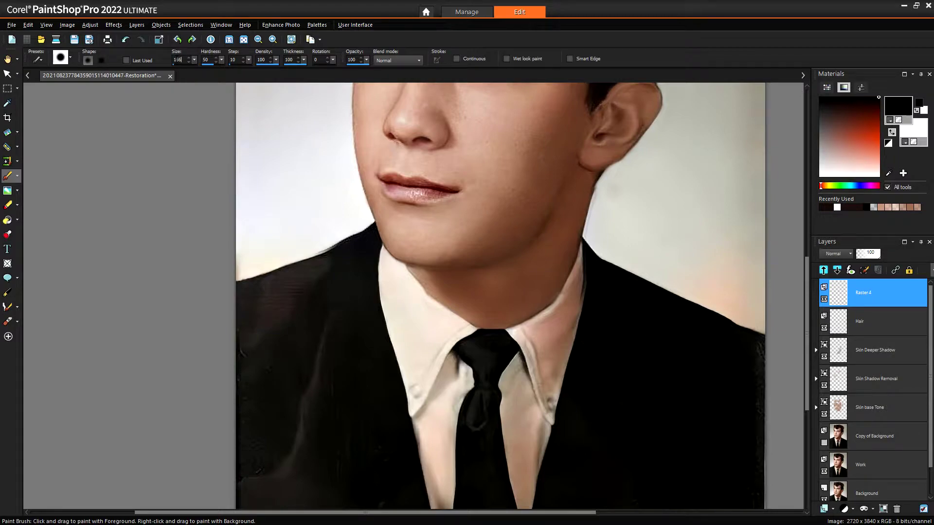
pyautogui.moveTo(328, 292)
pyautogui.mouseDown()
pyautogui.moveTo(306, 293)
pyautogui.moveTo(333, 259)
pyautogui.moveTo(338, 269)
pyautogui.moveTo(236, 292)
pyautogui.mouseUp()
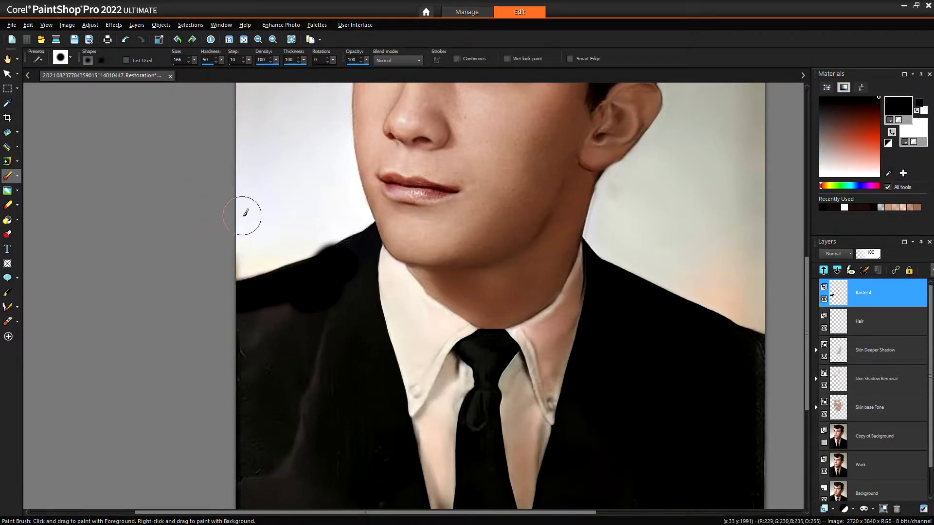
# Undo the last change on the shoulder and smooth its upper edge against the background with the Smudge Brush at size 47.
pyautogui.click(7, 190)
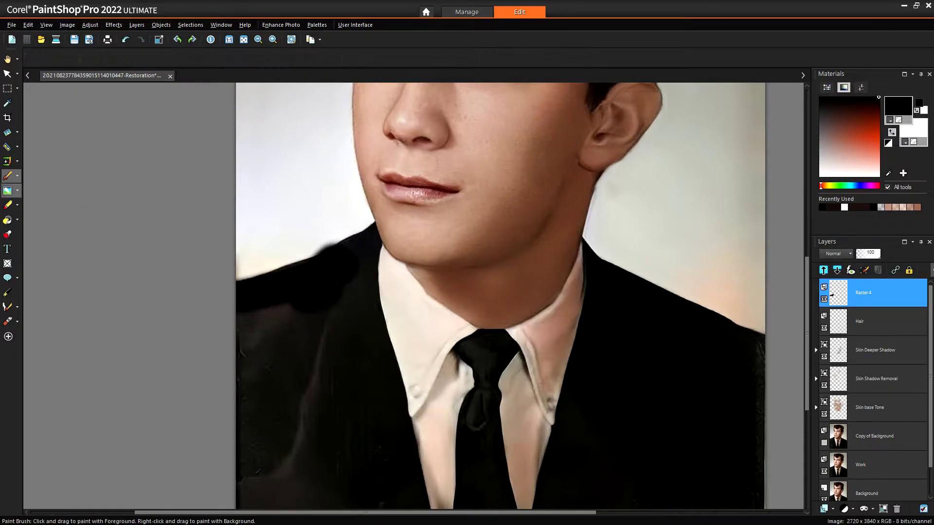
pyautogui.hotkey('ctrl', 'z')
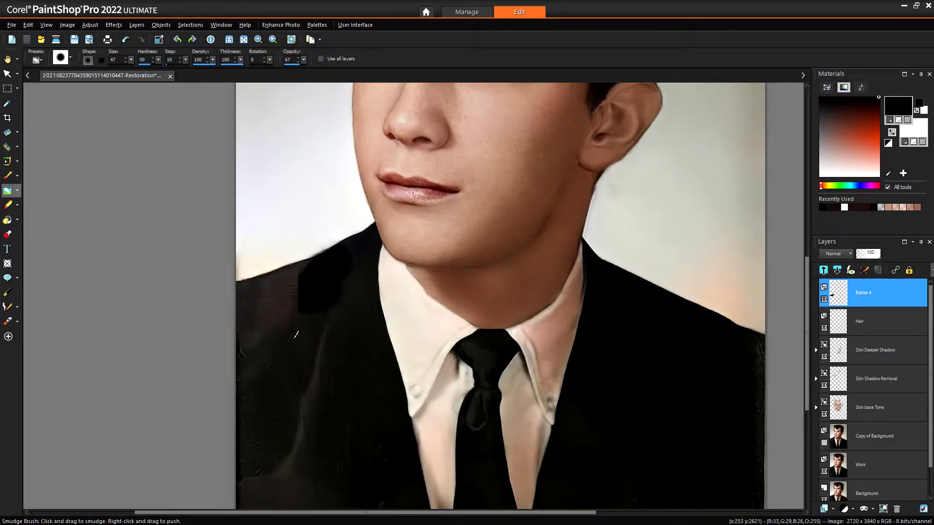
pyautogui.scroll(1, 272, 313)
pyautogui.scroll(1, 274, 295)
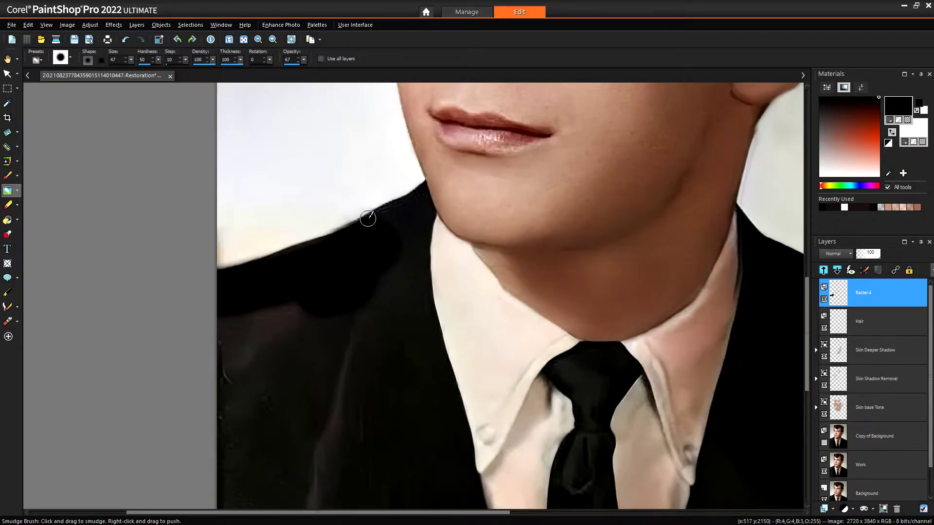
pyautogui.moveTo(356, 210); pyautogui.dragTo(333, 225)
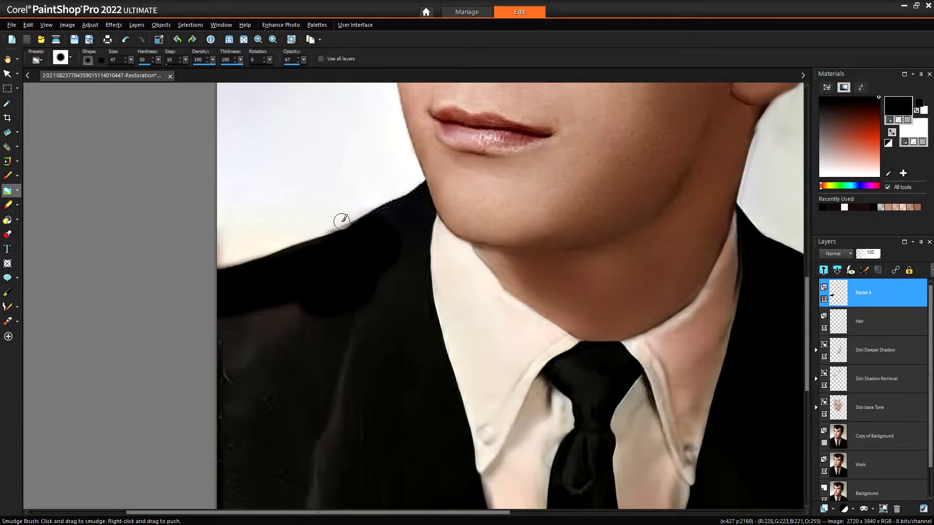
pyautogui.moveTo(262, 248); pyautogui.dragTo(223, 265)
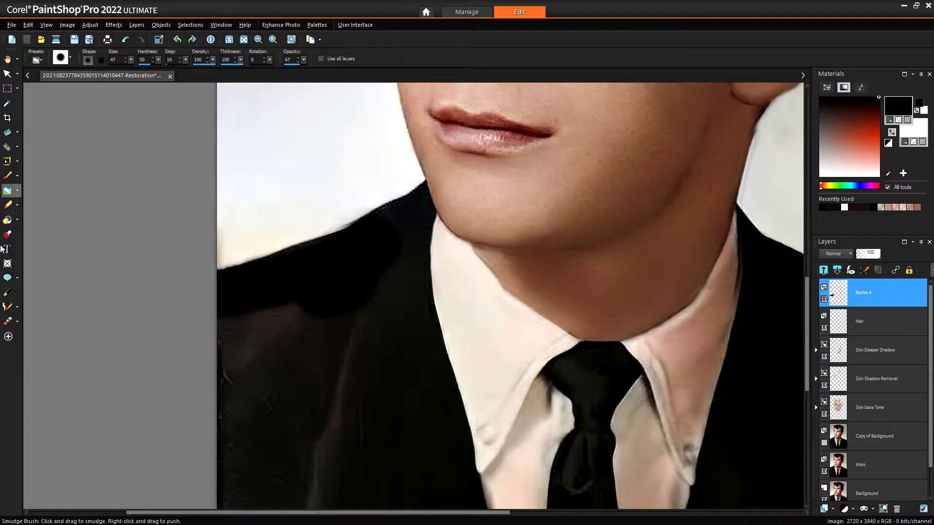
# Paint the rest of the jacket solid black on both sides of the shirt with the Paint Brush at size 166.
pyautogui.click(8, 176)
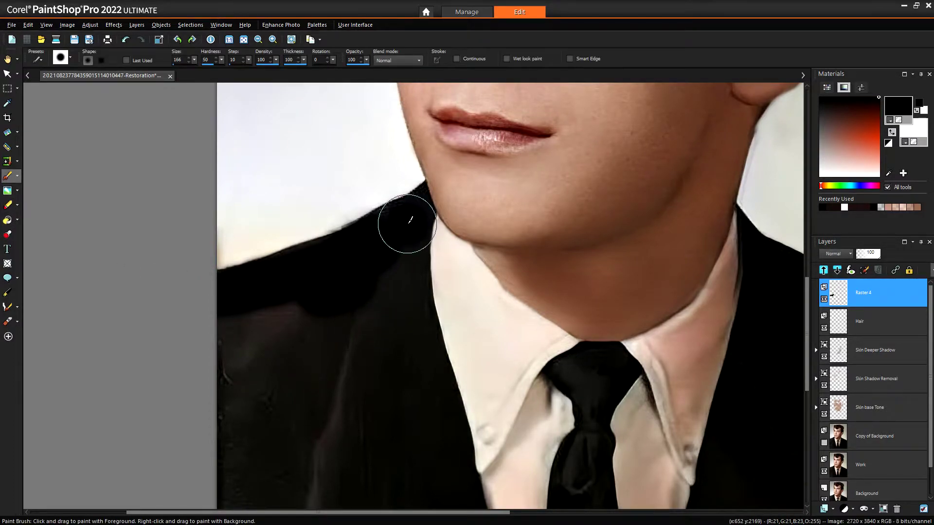
pyautogui.moveTo(388, 246)
pyautogui.mouseDown()
pyautogui.moveTo(371, 360)
pyautogui.moveTo(374, 325)
pyautogui.moveTo(411, 252)
pyautogui.moveTo(397, 323)
pyautogui.moveTo(420, 451)
pyautogui.moveTo(430, 398)
pyautogui.moveTo(408, 301)
pyautogui.moveTo(428, 390)
pyautogui.mouseUp()
pyautogui.moveTo(361, 437); pyautogui.dragTo(229, 452)
pyautogui.moveTo(356, 379)
pyautogui.mouseDown()
pyautogui.moveTo(271, 309)
pyautogui.moveTo(223, 404)
pyautogui.moveTo(244, 334)
pyautogui.moveTo(342, 464)
pyautogui.moveTo(277, 358)
pyautogui.moveTo(225, 454)
pyautogui.mouseUp()
pyautogui.scroll(-3, 354, 334)
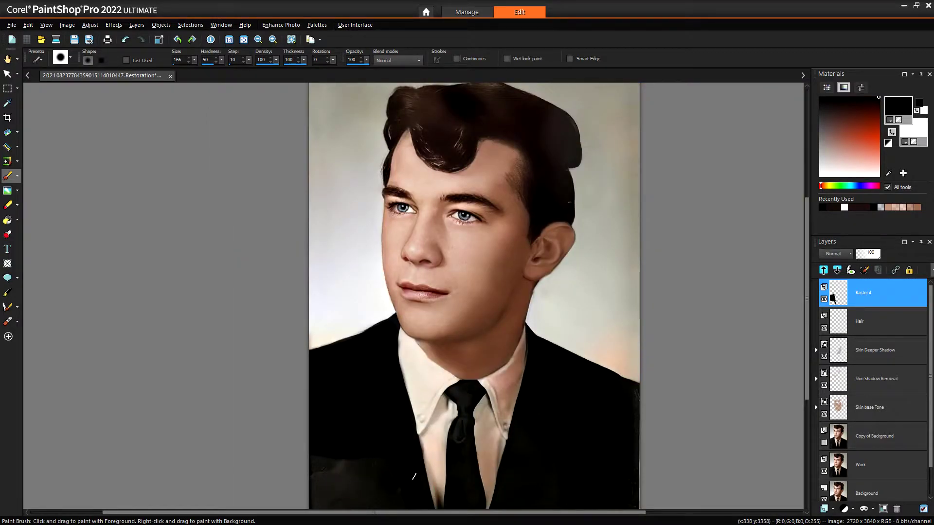
pyautogui.moveTo(345, 443)
pyautogui.mouseDown()
pyautogui.moveTo(370, 514)
pyautogui.moveTo(355, 479)
pyautogui.moveTo(374, 504)
pyautogui.moveTo(342, 457)
pyautogui.moveTo(340, 501)
pyautogui.moveTo(329, 439)
pyautogui.moveTo(329, 513)
pyautogui.moveTo(316, 446)
pyautogui.moveTo(316, 508)
pyautogui.mouseUp()
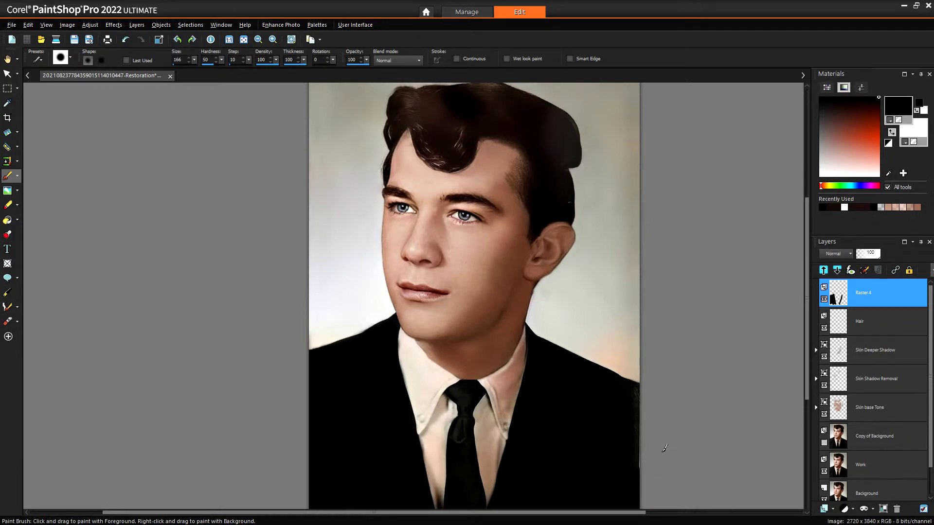
pyautogui.moveTo(576, 391)
pyautogui.mouseDown()
pyautogui.moveTo(553, 348)
pyautogui.moveTo(565, 365)
pyautogui.mouseUp()
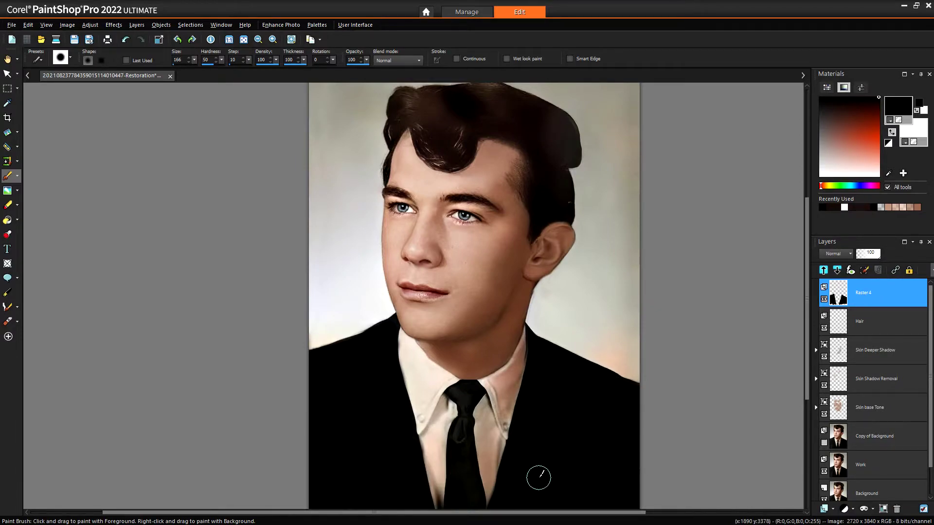
# Set the Raster 4 layer's blend mode to Burn and its opacity to 10.
pyautogui.doubleClick(840, 295)
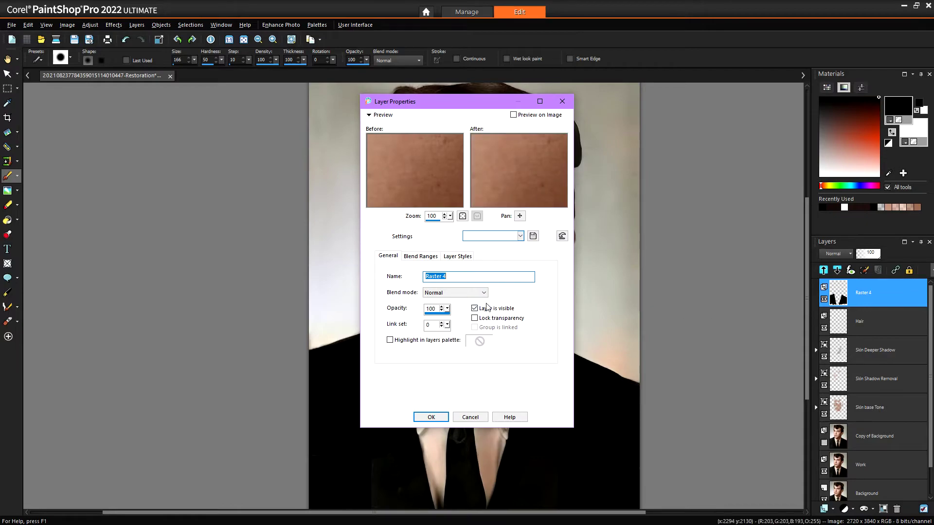
pyautogui.click(468, 293)
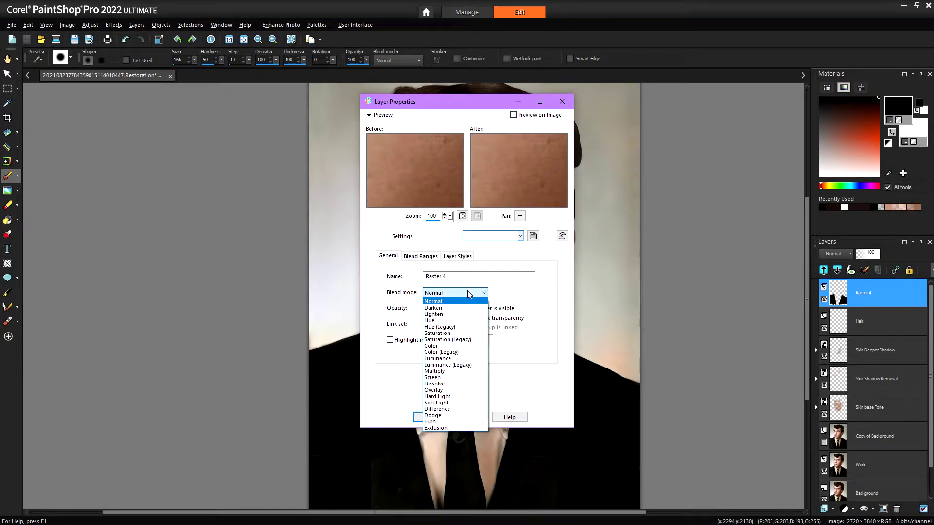
pyautogui.click(468, 291)
pyautogui.moveTo(483, 98); pyautogui.dragTo(767, 96)
pyautogui.click(741, 291)
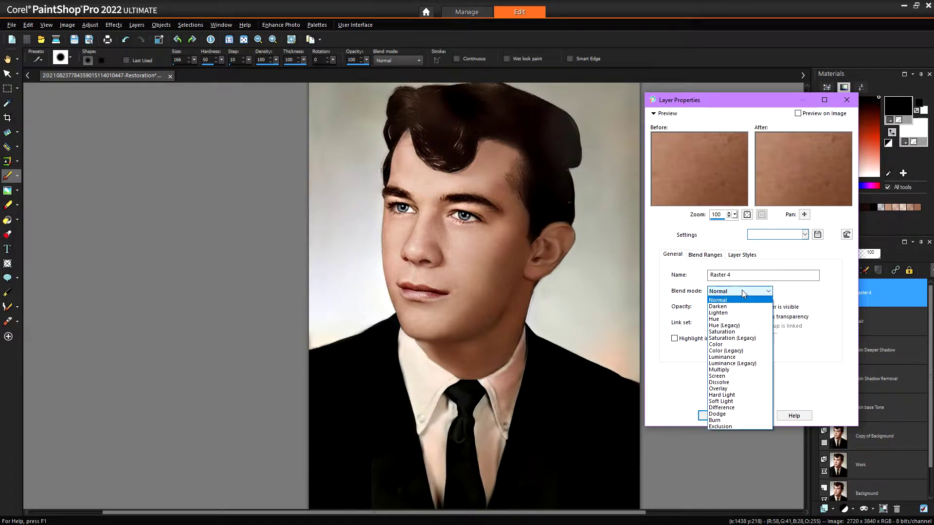
pyautogui.click(725, 421)
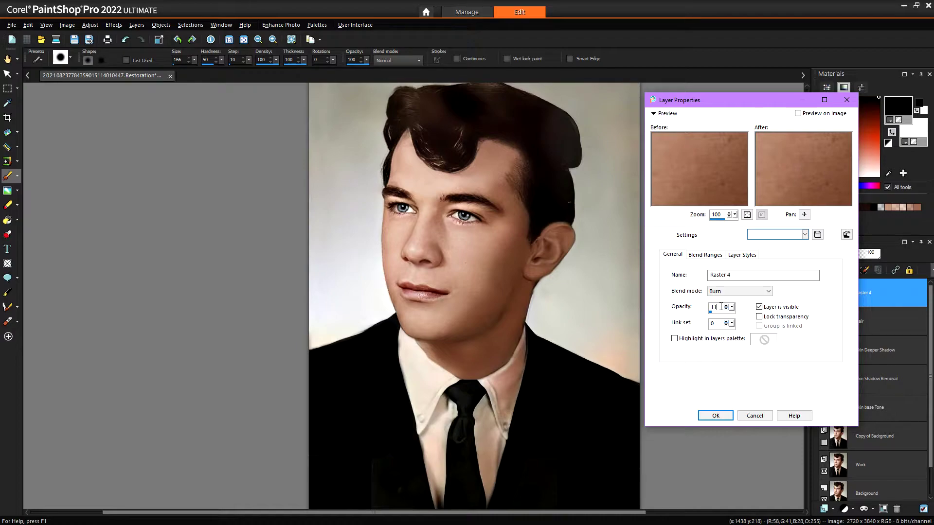
pyautogui.click(715, 415)
pyautogui.hotkey('ctrl', 'w')
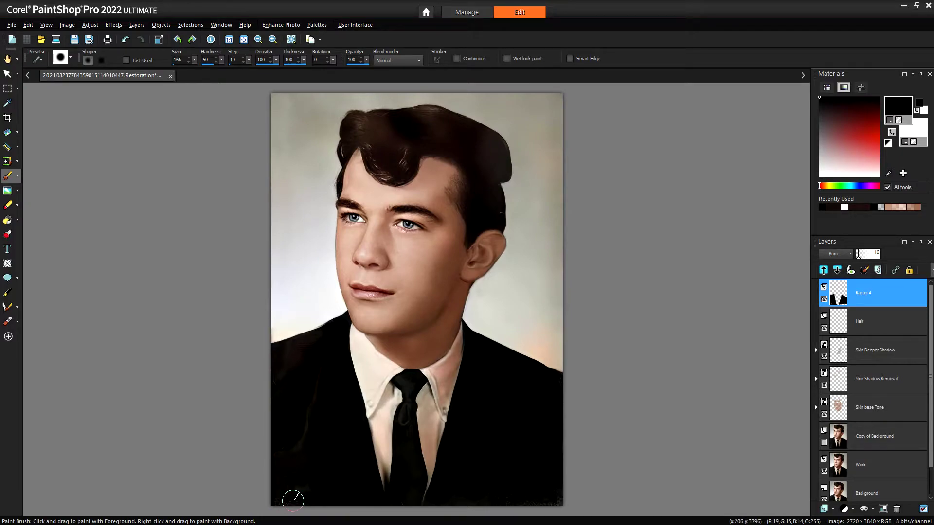
# Paint black over the tie on the Raster 4 layer, reducing the brush size to 116 for the knot.
pyautogui.scroll(2, 286, 497)
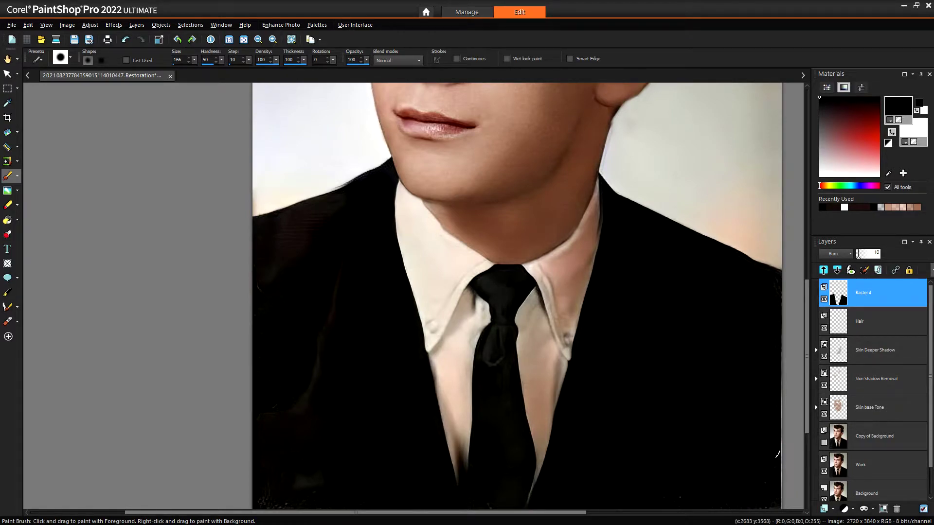
pyautogui.scroll(-1, 761, 479)
pyautogui.scroll(-1, 744, 488)
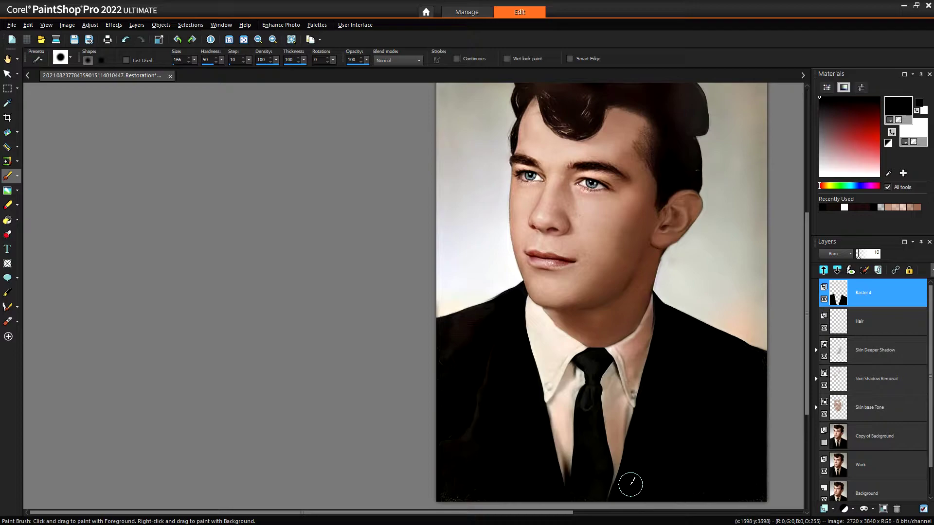
pyautogui.scroll(1, 515, 479)
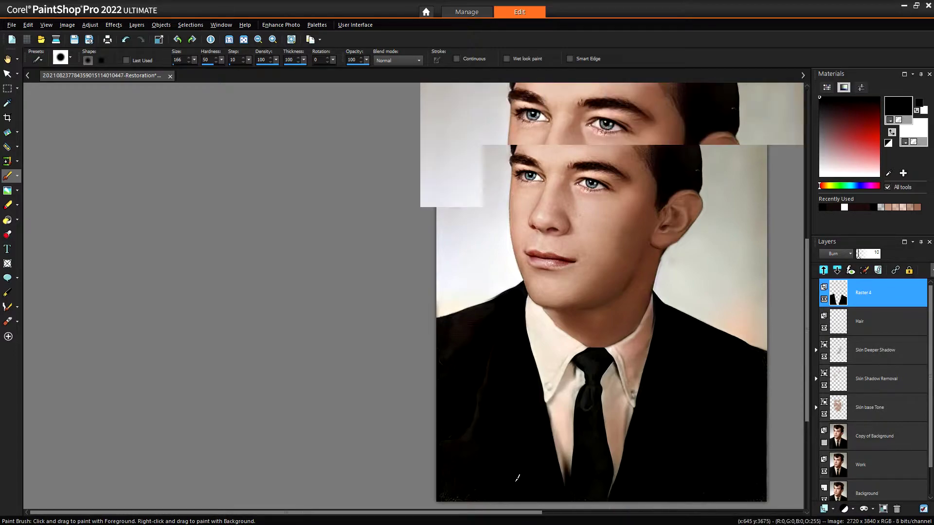
pyautogui.scroll(1, 532, 456)
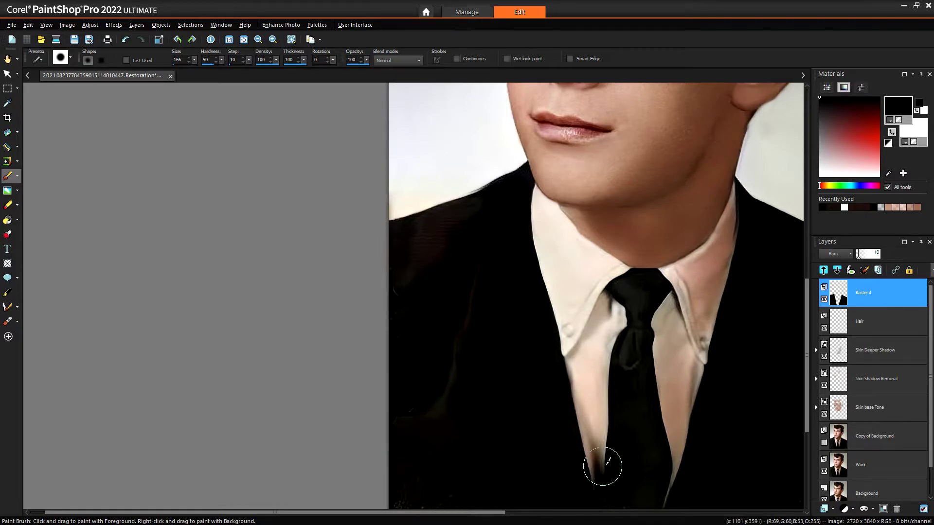
pyautogui.scroll(1, 653, 453)
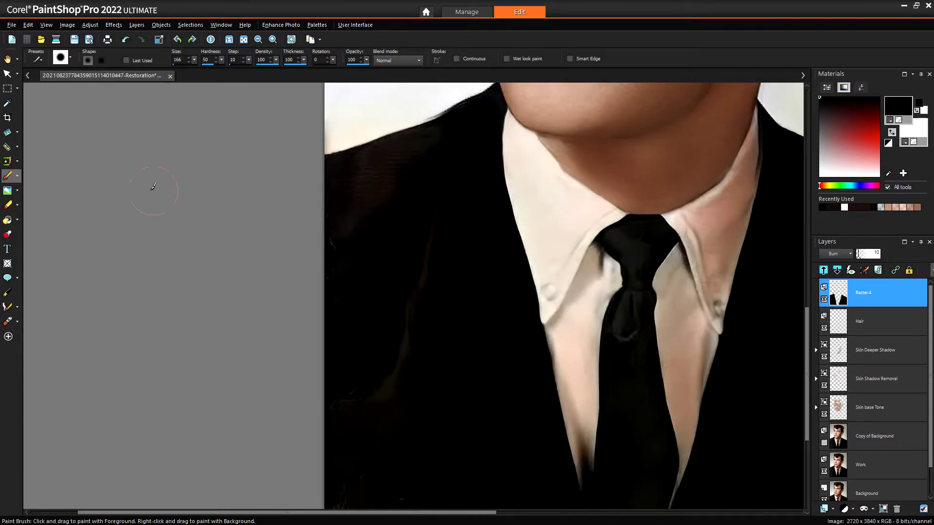
pyautogui.moveTo(643, 349)
pyautogui.mouseDown()
pyautogui.moveTo(631, 307)
pyautogui.moveTo(630, 340)
pyautogui.mouseUp()
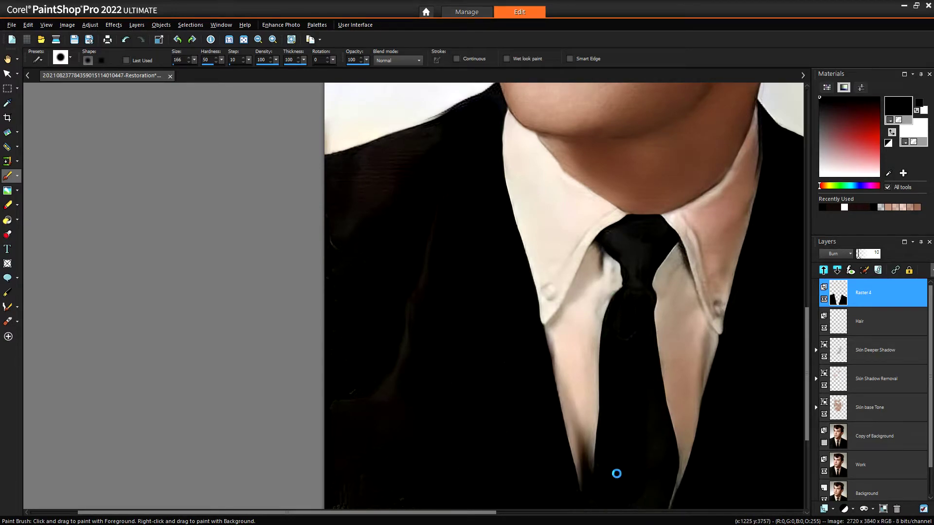
pyautogui.moveTo(641, 385)
pyautogui.mouseDown()
pyautogui.moveTo(649, 485)
pyautogui.moveTo(656, 456)
pyautogui.mouseUp()
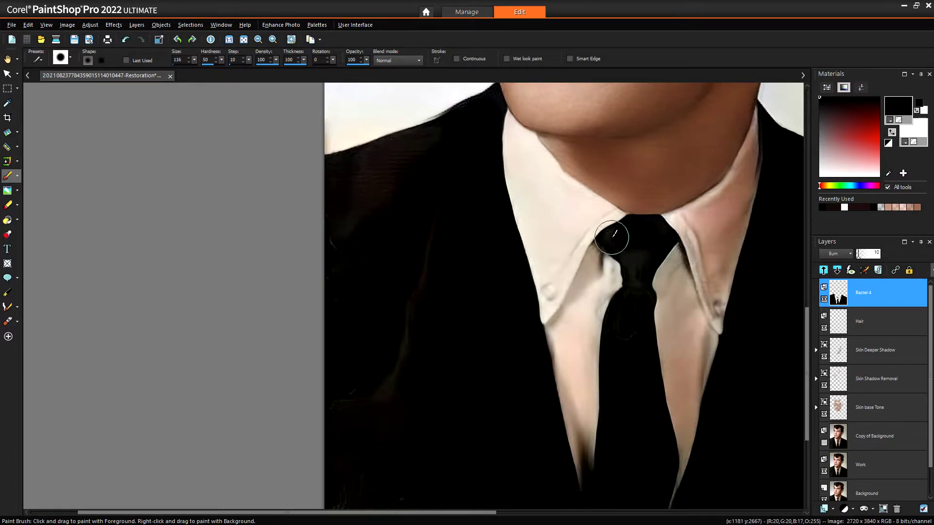
pyautogui.moveTo(615, 240)
pyautogui.mouseDown()
pyautogui.moveTo(640, 265)
pyautogui.moveTo(637, 288)
pyautogui.mouseUp()
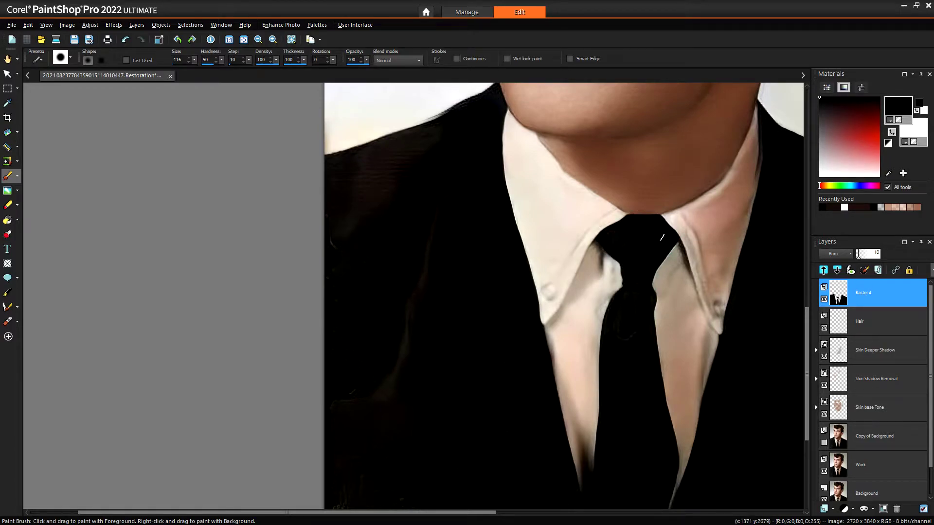
pyautogui.scroll(-5, 558, 328)
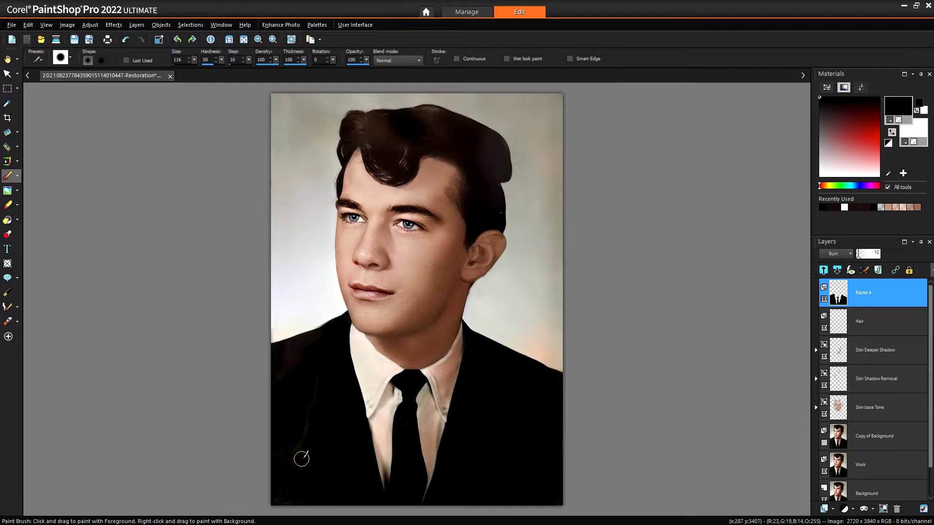
# Smudge the faint fold highlights in the jacket on the Work layer with the Smudge Brush at size 94, and compare with Raster 4 hidden.
pyautogui.click(844, 469)
pyautogui.scroll(5, 295, 457)
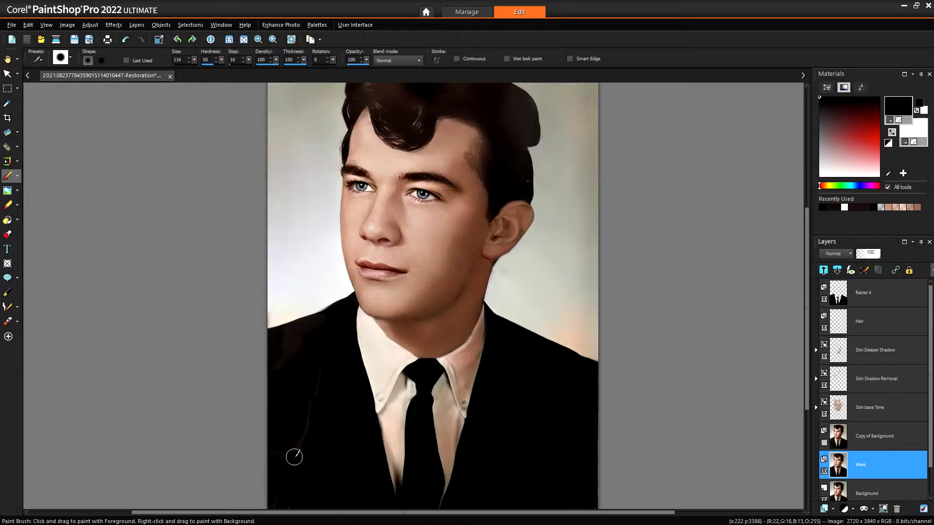
pyautogui.click(7, 191)
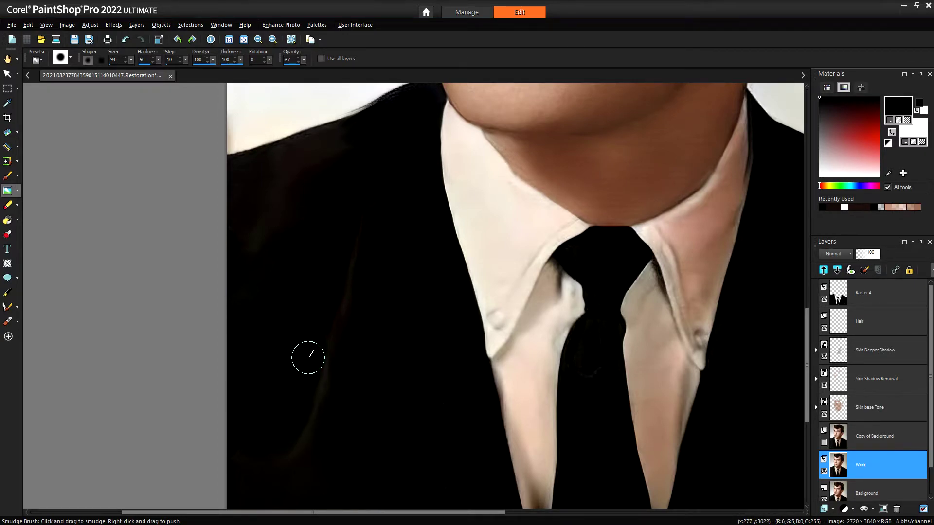
pyautogui.hotkey('ctrl', 'w')
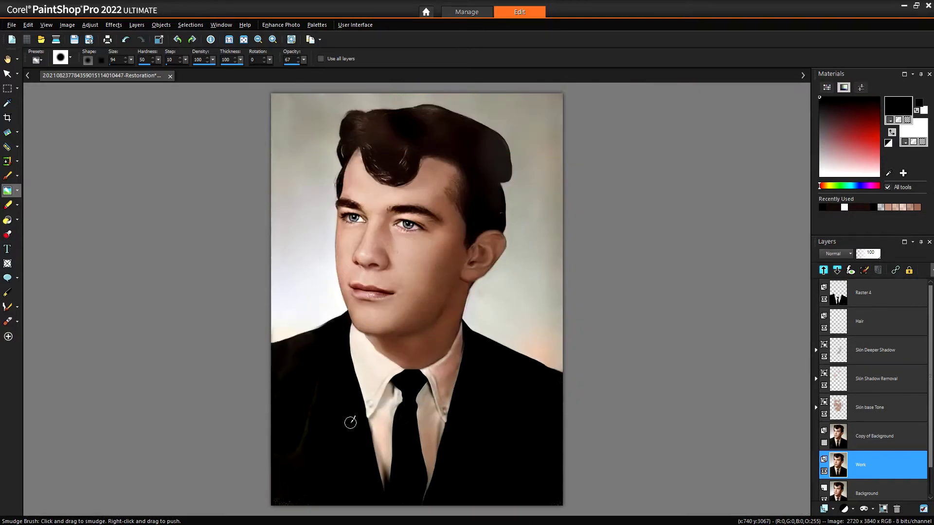
pyautogui.scroll(4, 306, 468)
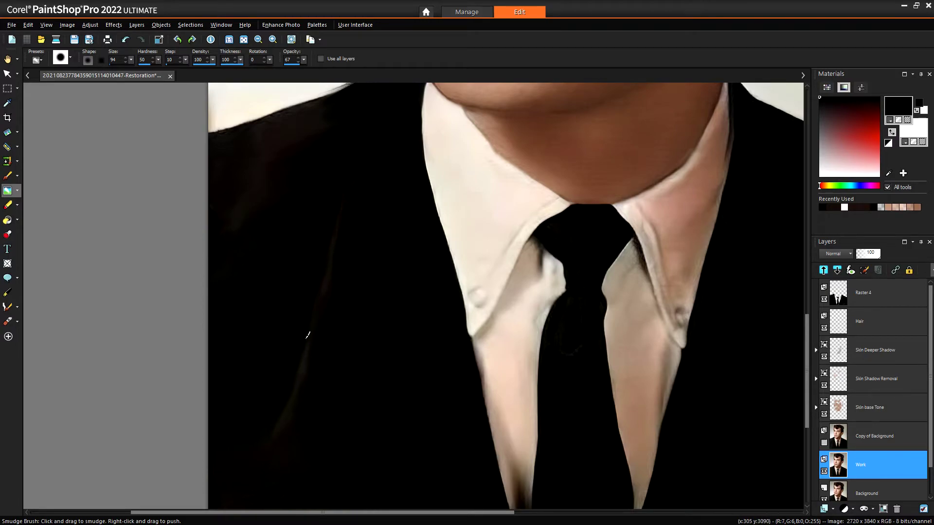
pyautogui.scroll(-5, 363, 265)
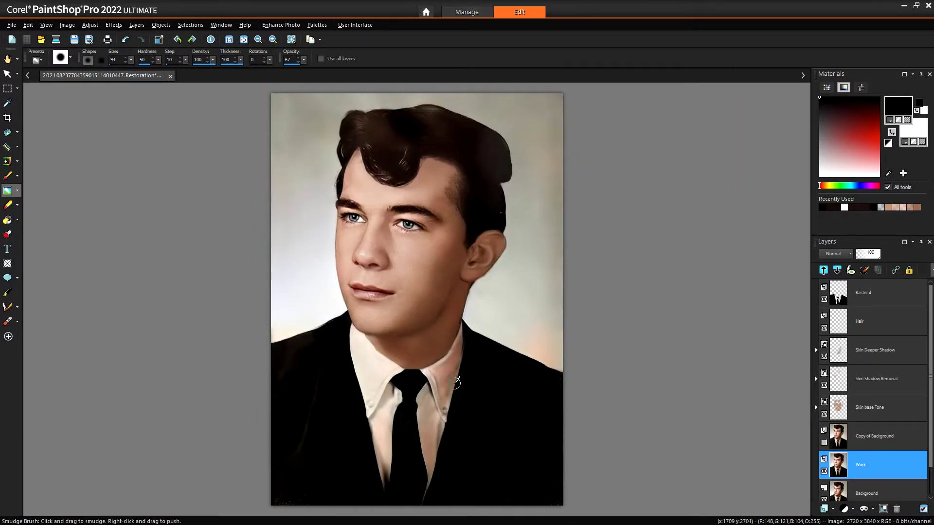
pyautogui.click(824, 299)
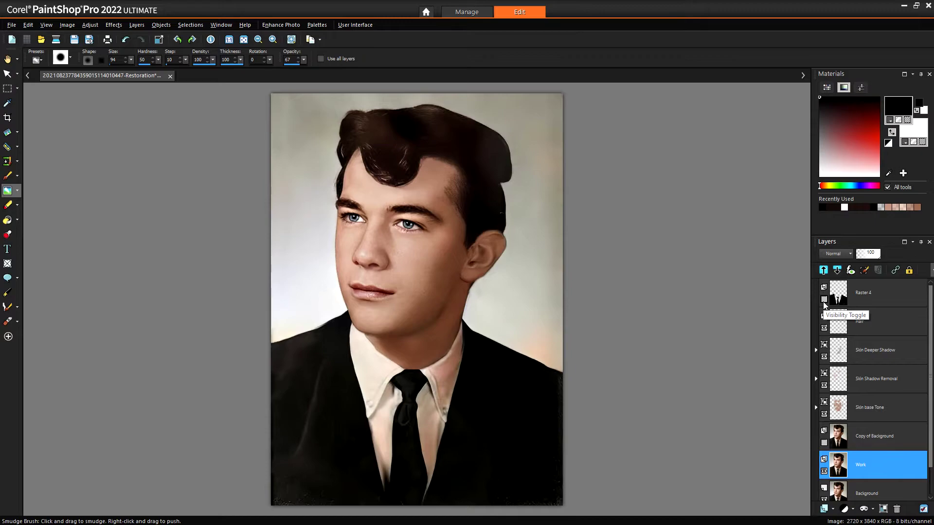
pyautogui.click(824, 300)
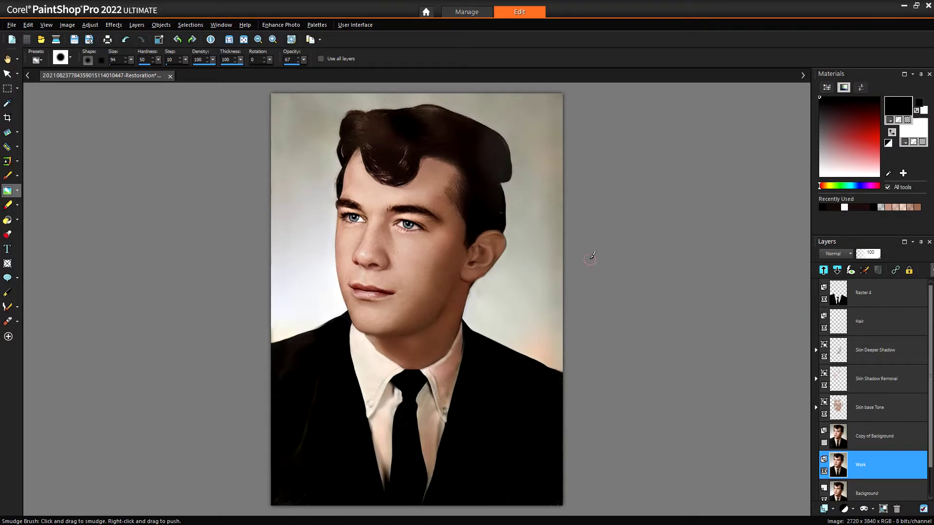
# Smudge away the white speck in the dark hair above the ear, reducing the Smudge Brush to size 30.
pyautogui.scroll(3, 497, 221)
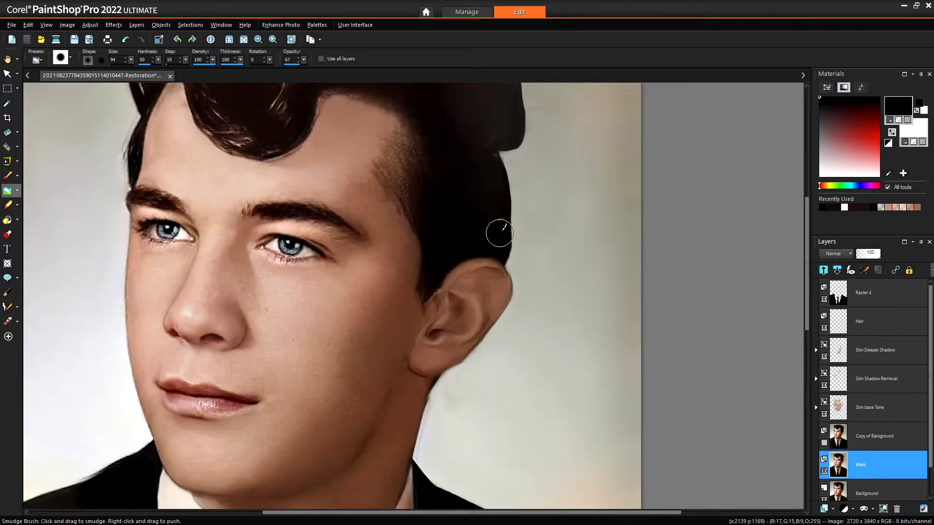
pyautogui.scroll(3, 500, 233)
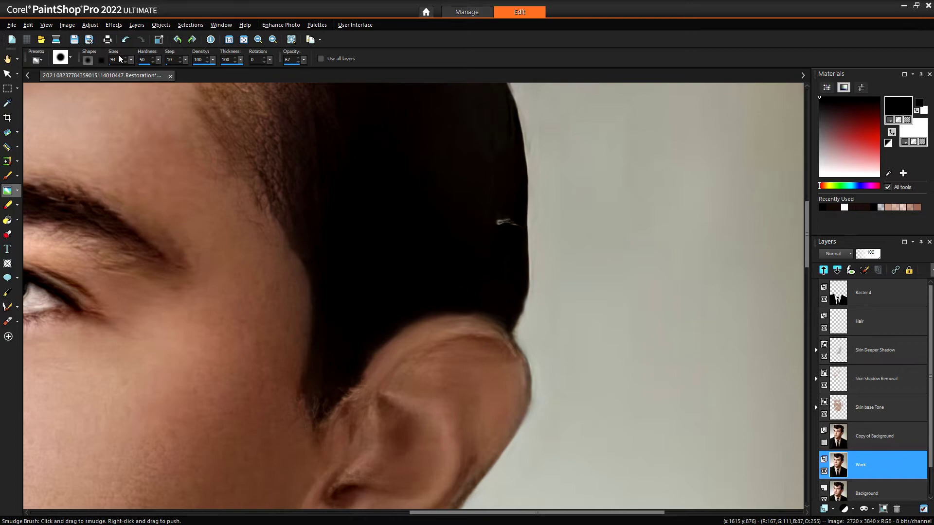
pyautogui.scroll(2, 477, 223)
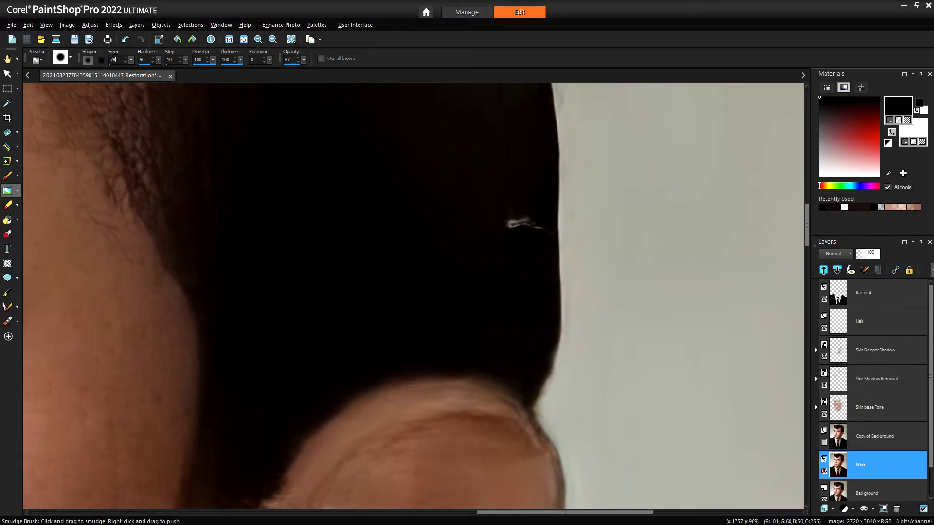
pyautogui.press('[')
pyautogui.press('[')
pyautogui.press('[')
pyautogui.press('[')
pyautogui.press('[')
pyautogui.press('[')
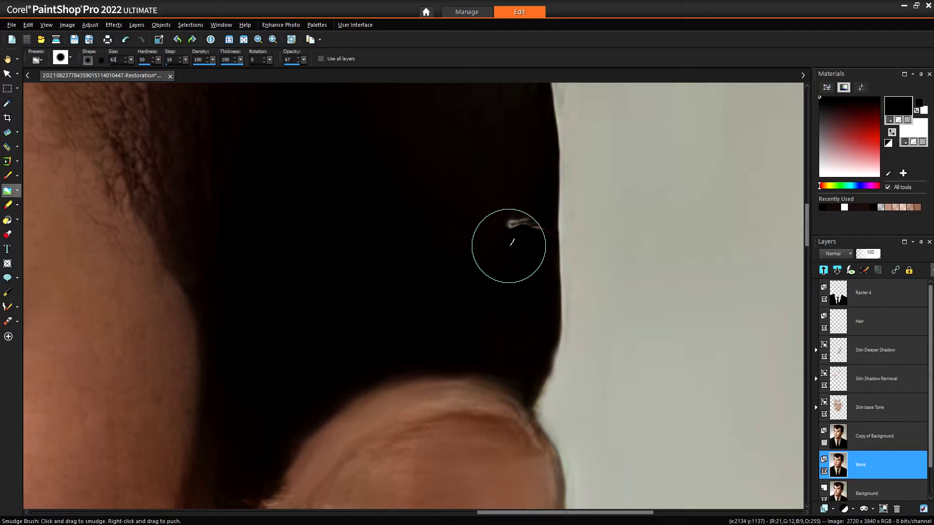
pyautogui.press('[')
pyautogui.press('[')
pyautogui.moveTo(519, 242)
pyautogui.mouseDown()
pyautogui.moveTo(533, 227)
pyautogui.moveTo(507, 240)
pyautogui.moveTo(512, 187)
pyautogui.moveTo(519, 217)
pyautogui.moveTo(527, 192)
pyautogui.moveTo(532, 221)
pyautogui.moveTo(519, 245)
pyautogui.moveTo(504, 184)
pyautogui.moveTo(524, 218)
pyautogui.moveTo(530, 196)
pyautogui.moveTo(539, 237)
pyautogui.moveTo(543, 222)
pyautogui.moveTo(512, 192)
pyautogui.mouseUp()
pyautogui.scroll(-5, 512, 191)
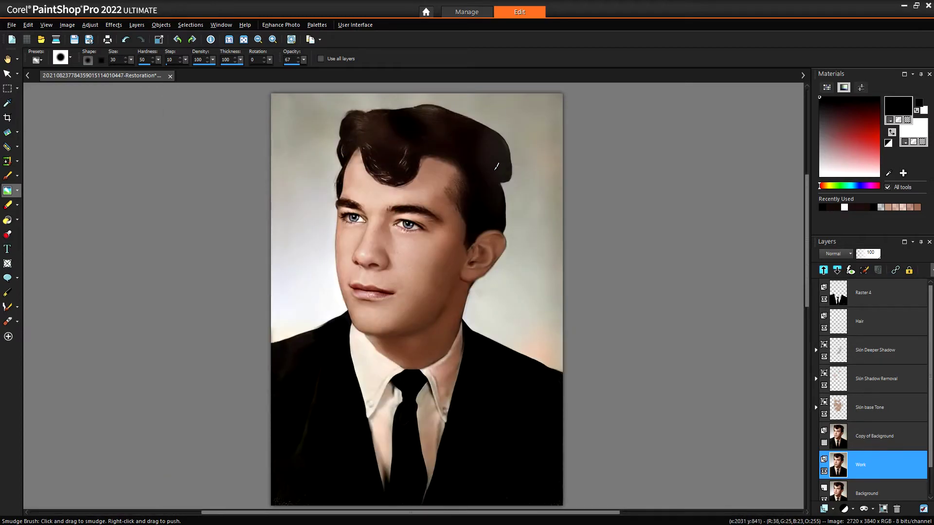
# Examine the hair edge at the back of the head and the forehead curl for remaining flaws.
pyautogui.scroll(5, 493, 175)
pyautogui.scroll(1, 504, 184)
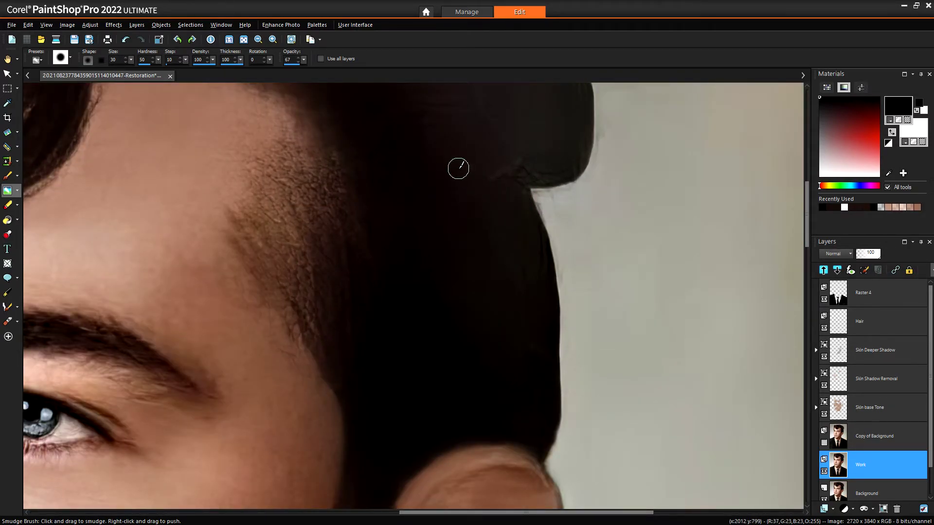
pyautogui.scroll(-5, 460, 171)
pyautogui.scroll(-1, 298, 184)
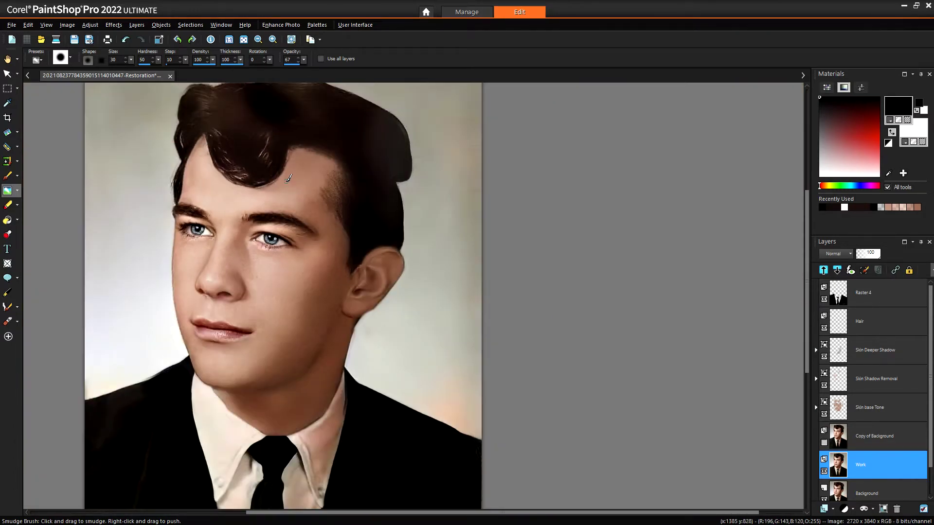
pyautogui.scroll(-1, 281, 173)
pyautogui.scroll(2, 265, 182)
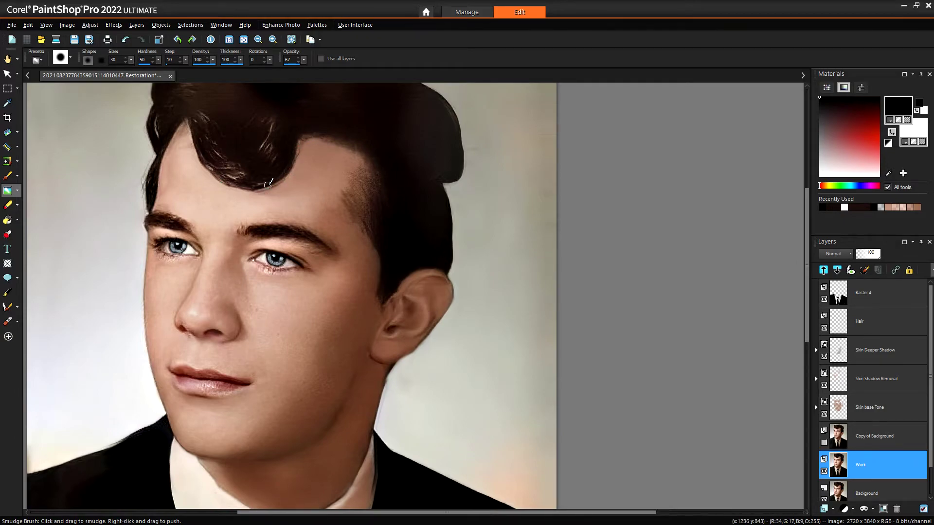
pyautogui.scroll(1, 268, 184)
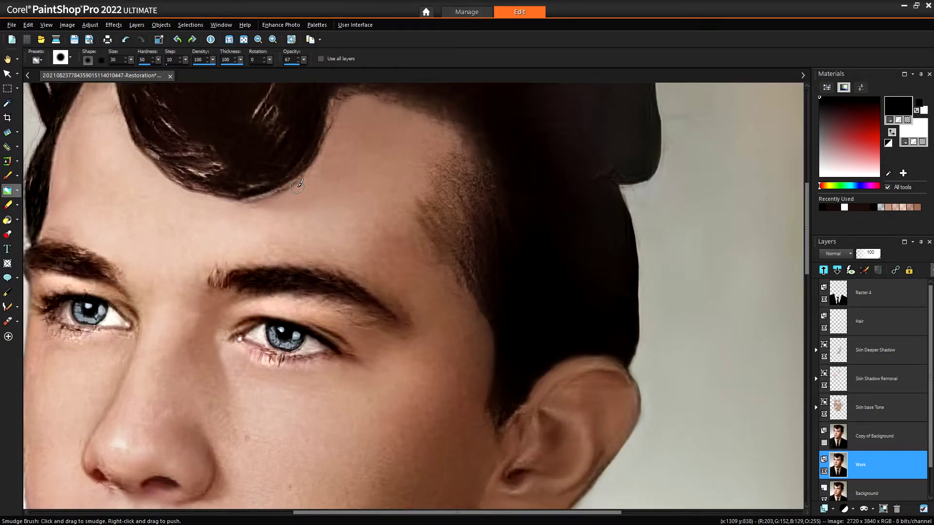
pyautogui.scroll(-5, 310, 166)
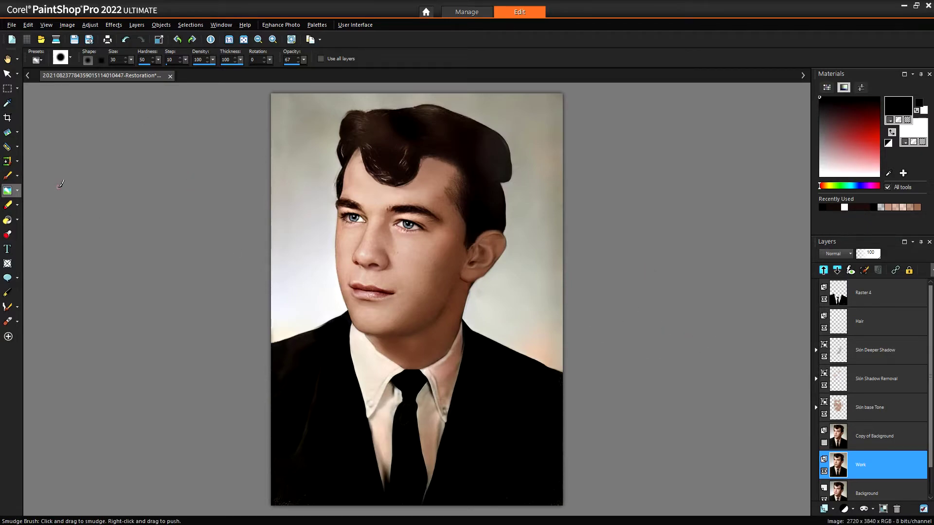
# Paint white over the ear on the Skin Deeper Shadow group's mask with the Paint Brush at size 116.
pyautogui.click(818, 351)
pyautogui.click(816, 351)
pyautogui.click(853, 379)
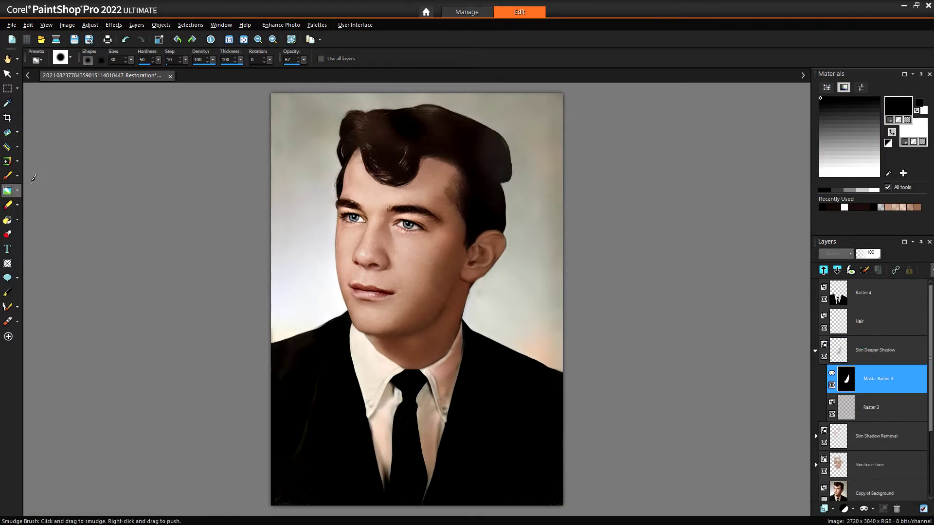
pyautogui.click(8, 175)
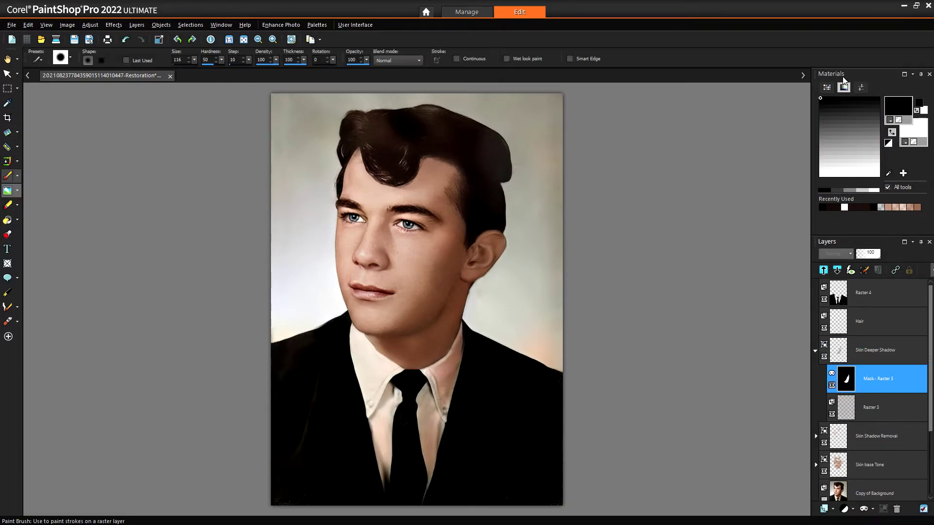
pyautogui.click(890, 133)
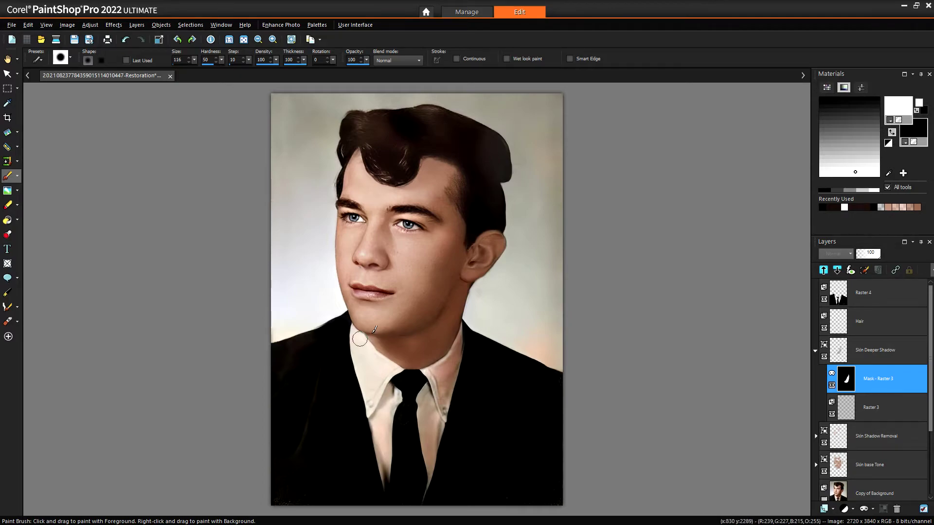
pyautogui.scroll(3, 435, 287)
pyautogui.scroll(2, 550, 205)
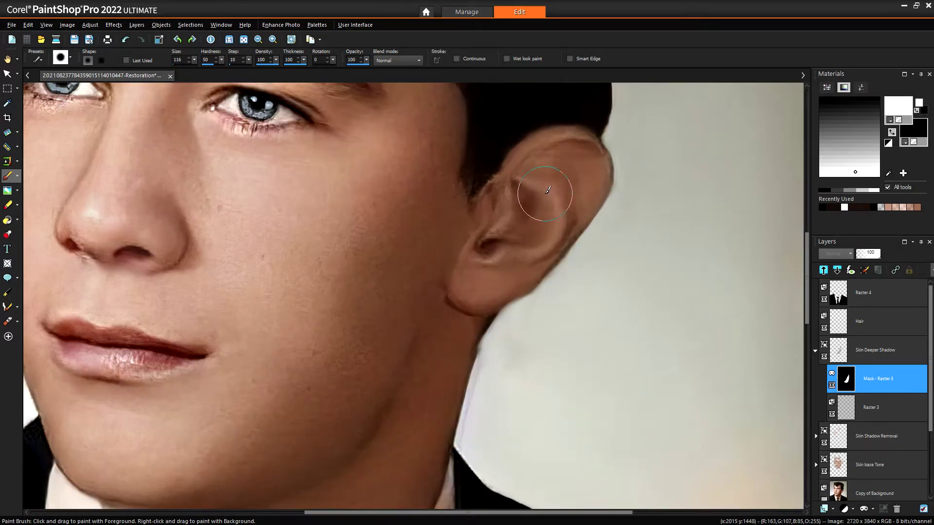
pyautogui.moveTo(527, 239)
pyautogui.mouseDown()
pyautogui.moveTo(492, 285)
pyautogui.moveTo(476, 284)
pyautogui.moveTo(505, 210)
pyautogui.moveTo(543, 161)
pyautogui.moveTo(586, 161)
pyautogui.moveTo(583, 181)
pyautogui.moveTo(570, 202)
pyautogui.moveTo(562, 167)
pyautogui.moveTo(542, 154)
pyautogui.mouseUp()
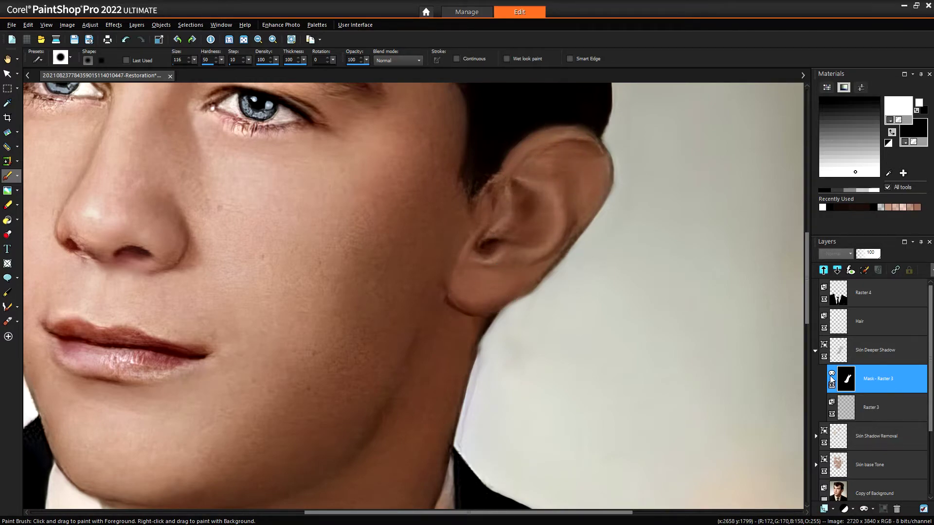
# Try painting white over the ear within the Skin Shadow Removal group, and undo the stroke.
pyautogui.click(816, 352)
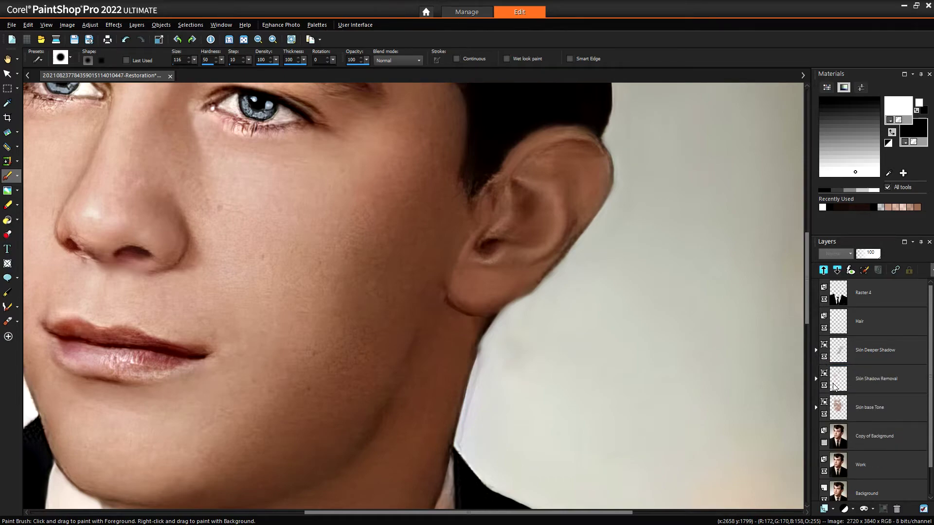
pyautogui.click(817, 379)
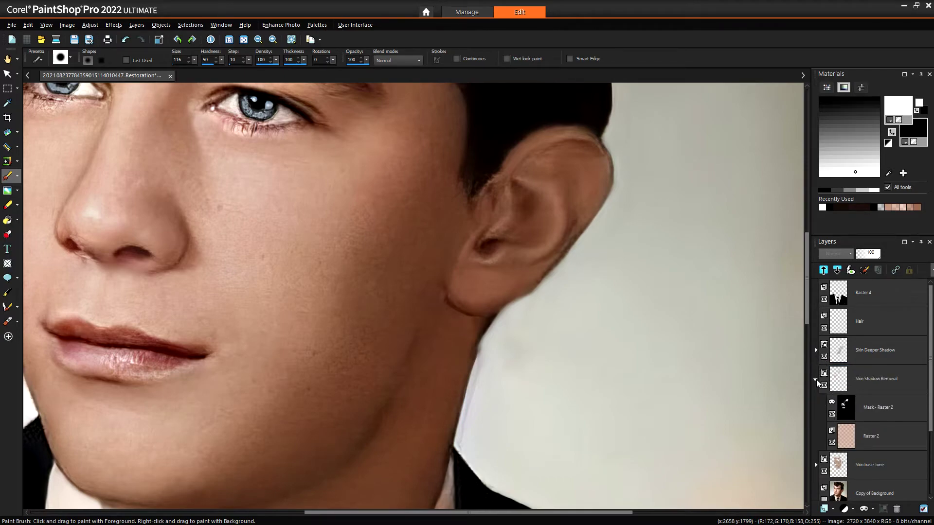
pyautogui.moveTo(528, 199); pyautogui.dragTo(503, 276)
pyautogui.click(126, 40)
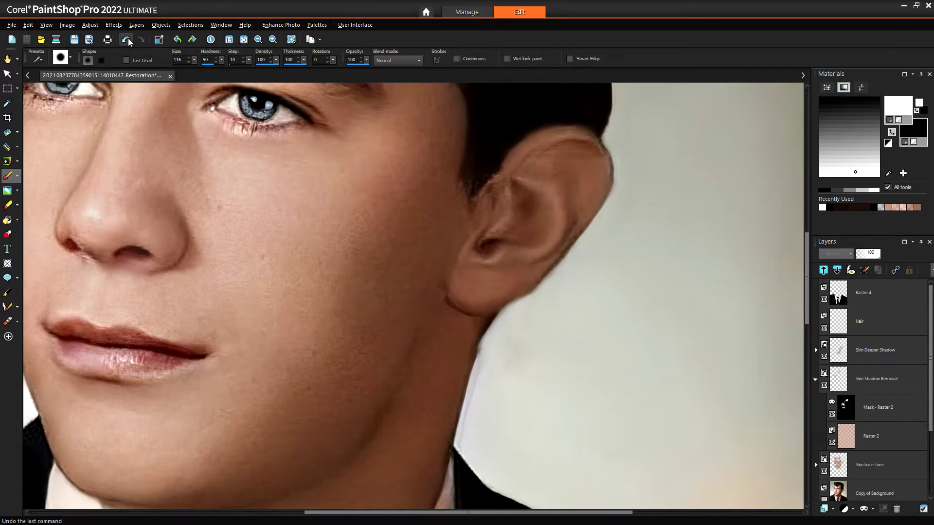
pyautogui.click(817, 381)
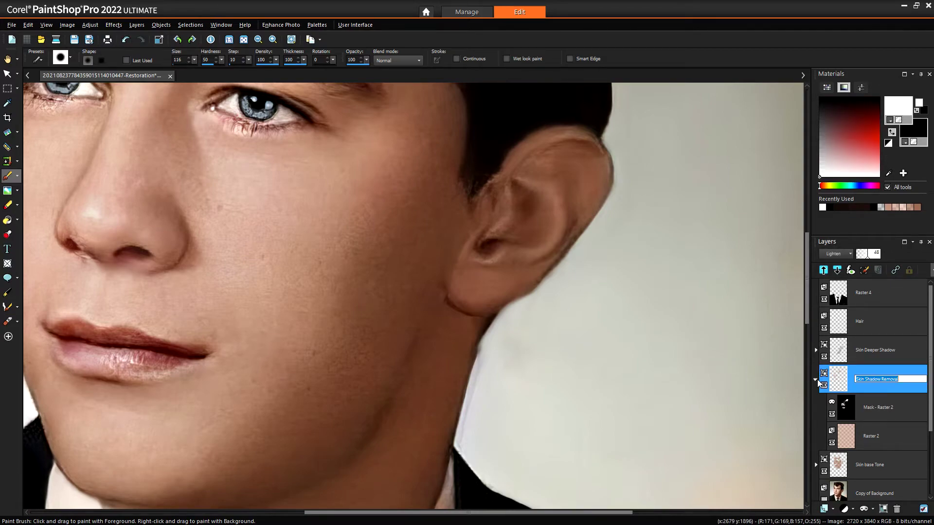
pyautogui.click(815, 381)
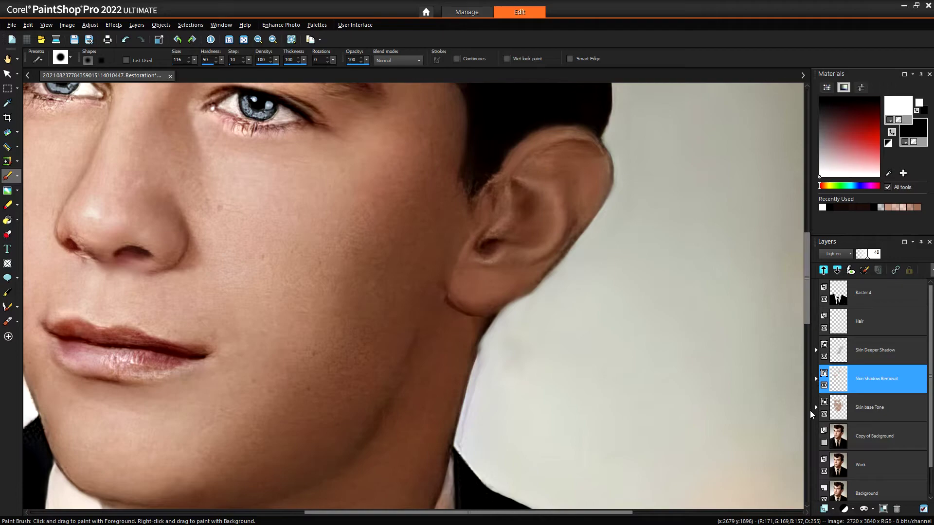
# Paint white over the ear on the Skin base Tone group's mask with the Paint Brush at size 116.
pyautogui.click(839, 408)
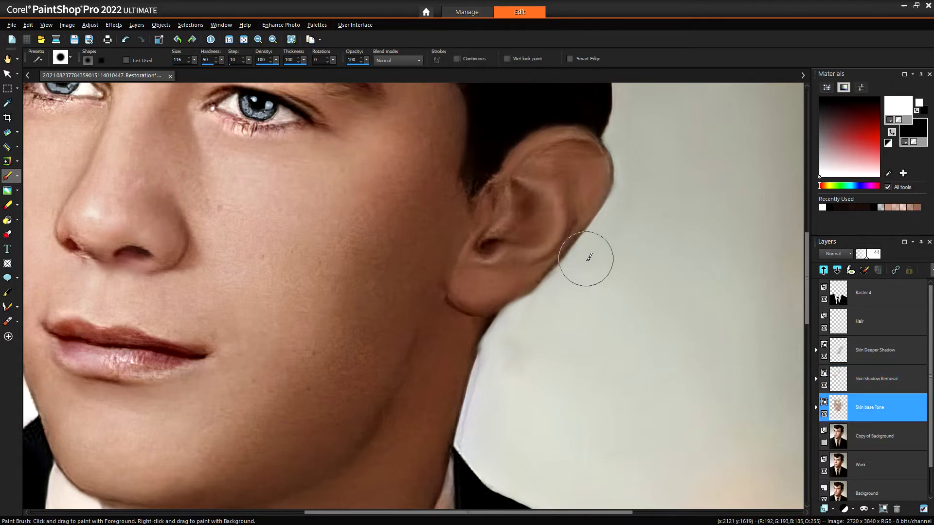
pyautogui.click(816, 407)
pyautogui.click(846, 435)
pyautogui.moveTo(535, 204)
pyautogui.mouseDown()
pyautogui.moveTo(547, 214)
pyautogui.moveTo(531, 229)
pyautogui.moveTo(538, 209)
pyautogui.moveTo(574, 214)
pyautogui.moveTo(578, 155)
pyautogui.moveTo(528, 204)
pyautogui.moveTo(491, 269)
pyautogui.moveTo(515, 210)
pyautogui.moveTo(574, 185)
pyautogui.moveTo(559, 229)
pyautogui.moveTo(501, 212)
pyautogui.moveTo(515, 192)
pyautogui.moveTo(510, 231)
pyautogui.moveTo(475, 216)
pyautogui.moveTo(462, 247)
pyautogui.moveTo(448, 205)
pyautogui.moveTo(491, 236)
pyautogui.moveTo(482, 229)
pyautogui.mouseUp()
pyautogui.scroll(-6, 482, 228)
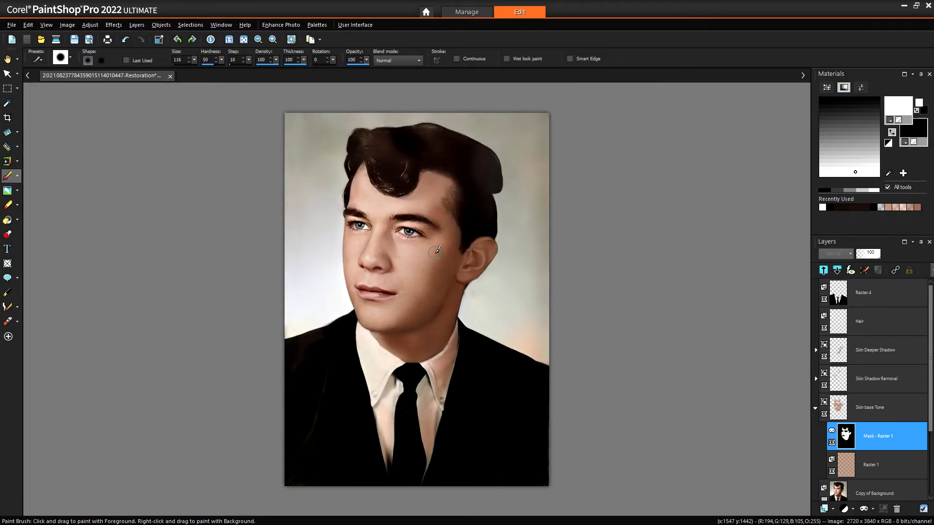
pyautogui.scroll(4, 437, 249)
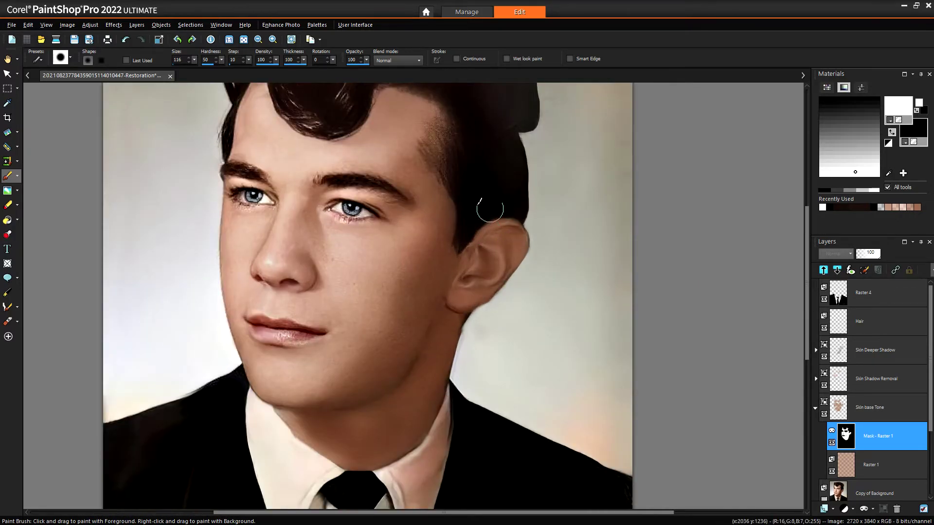
# Add a new raster layer named "ear" above Raster 4 with the Color blend mode.
pyautogui.click(816, 408)
pyautogui.click(848, 300)
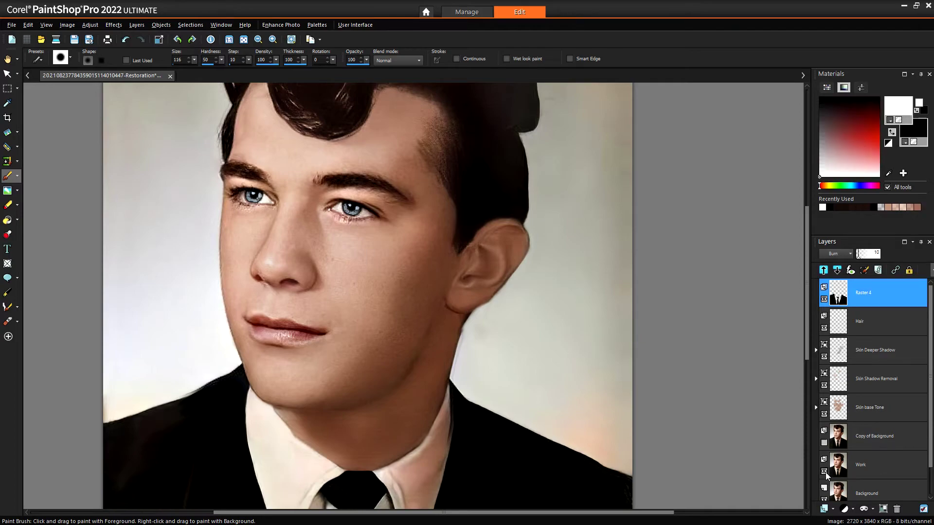
pyautogui.click(824, 510)
pyautogui.click(863, 423)
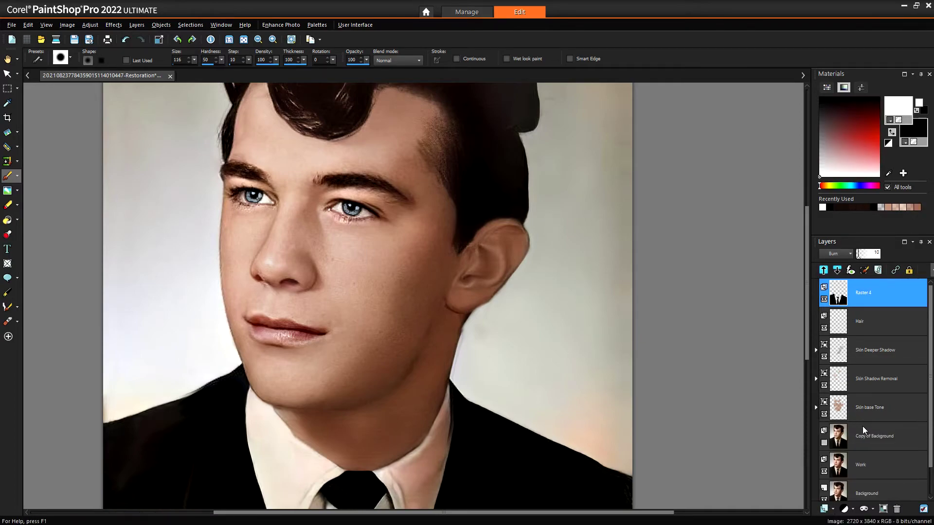
pyautogui.click(458, 239)
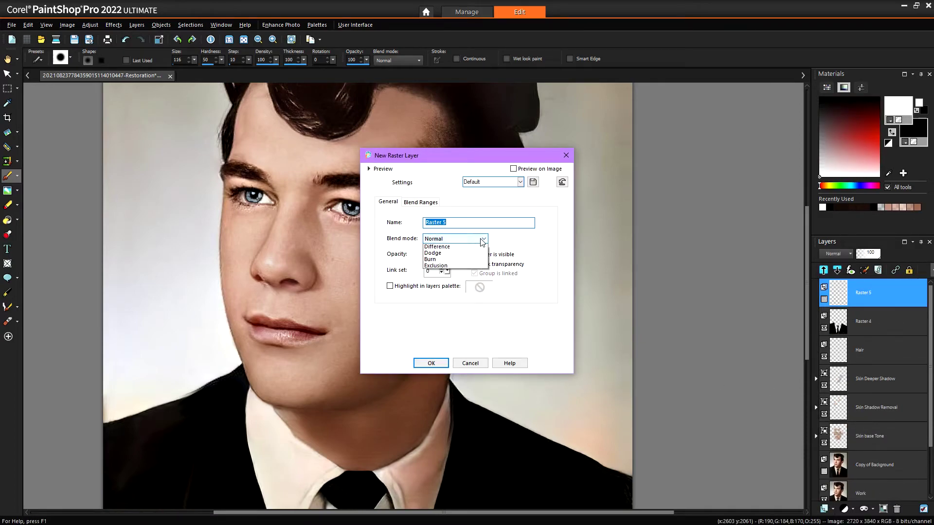
pyautogui.click(444, 278)
pyautogui.hotkey('shift', 'Tab')
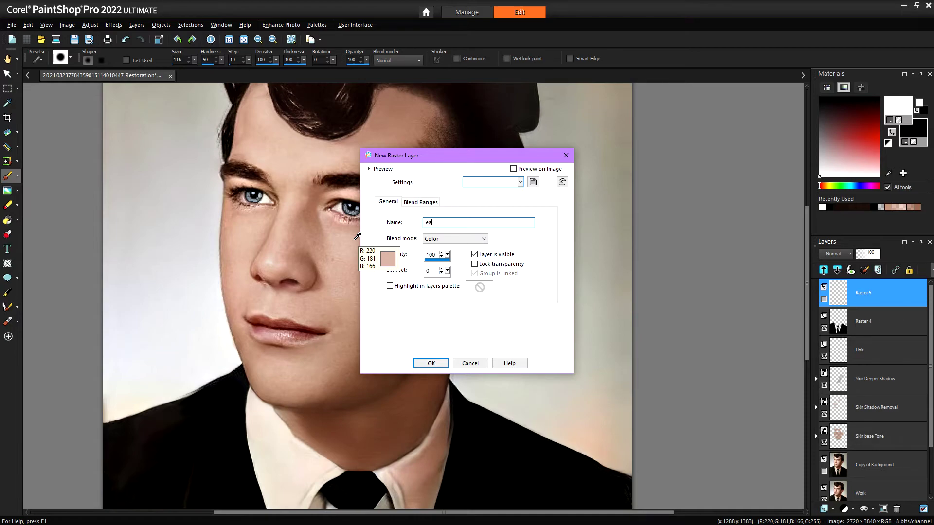
pyautogui.click(431, 362)
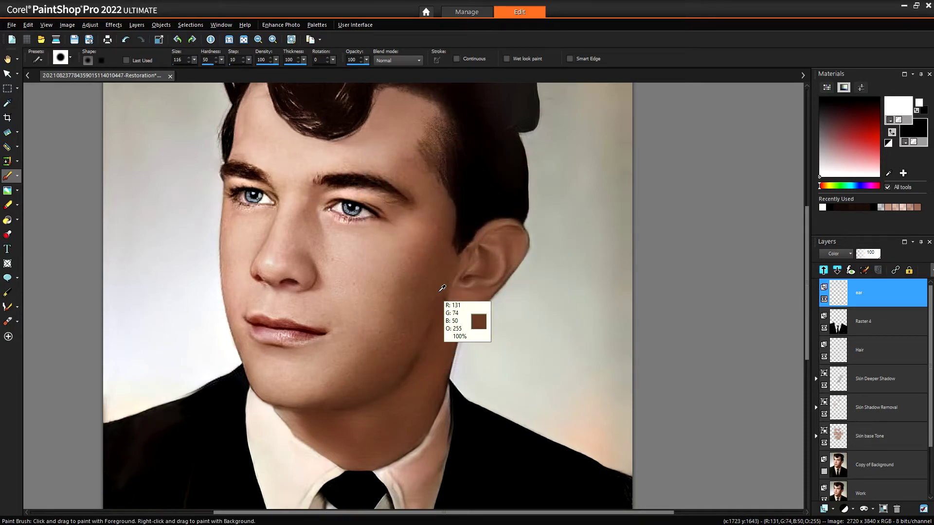
# Paint skin tones sampled from the cheek and jaw over the earlobe and inner ear on the ear layer, with the Paint Brush at size 116.
pyautogui.keyDown('ctrl'); pyautogui.click(446, 308); pyautogui.keyUp('ctrl')
pyautogui.scroll(5, 475, 292)
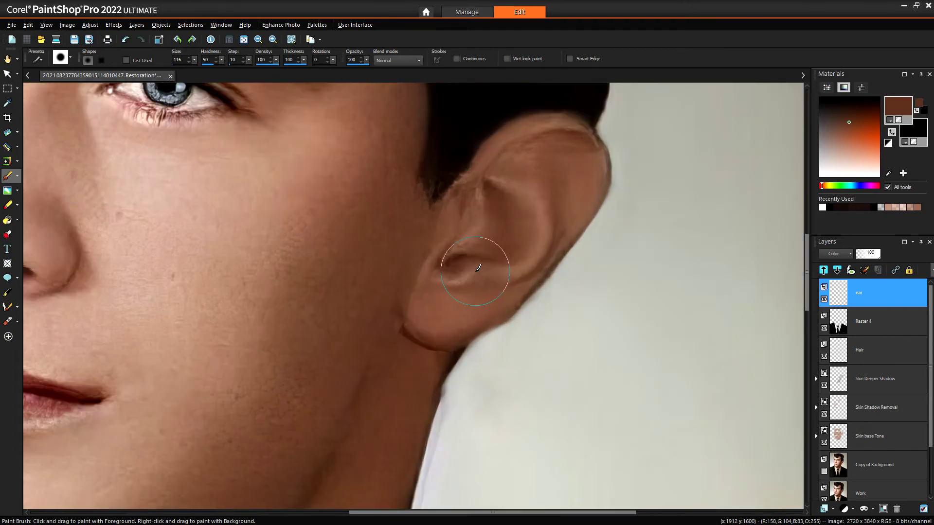
pyautogui.moveTo(478, 271)
pyautogui.mouseDown()
pyautogui.moveTo(444, 283)
pyautogui.moveTo(438, 311)
pyautogui.mouseUp()
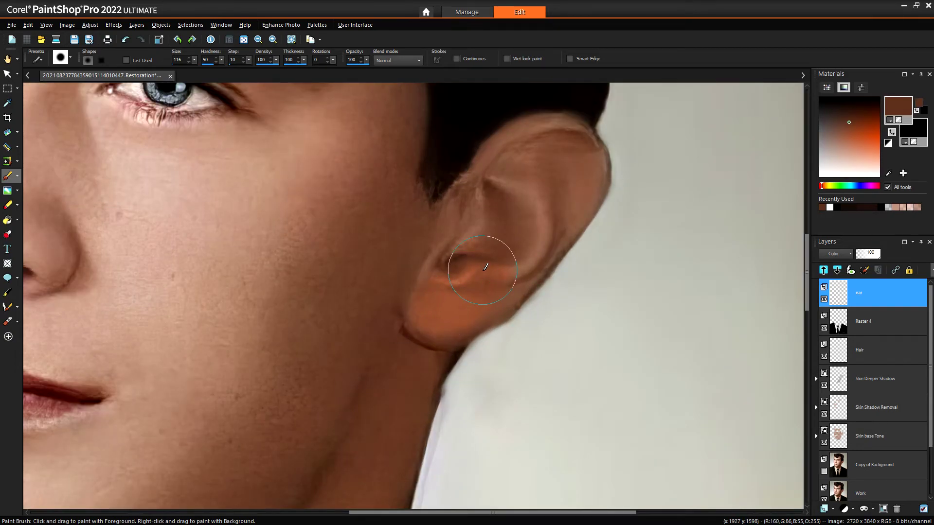
pyautogui.keyDown('ctrl'); pyautogui.click(406, 259); pyautogui.keyUp('ctrl')
pyautogui.moveTo(447, 267)
pyautogui.mouseDown()
pyautogui.moveTo(452, 302)
pyautogui.moveTo(480, 254)
pyautogui.moveTo(538, 209)
pyautogui.moveTo(573, 152)
pyautogui.moveTo(513, 176)
pyautogui.moveTo(484, 231)
pyautogui.mouseUp()
pyautogui.keyDown('ctrl'); pyautogui.click(462, 150); pyautogui.keyUp('ctrl')
pyautogui.keyDown('ctrl'); pyautogui.click(343, 234); pyautogui.keyUp('ctrl')
pyautogui.moveTo(540, 165)
pyautogui.mouseDown()
pyautogui.moveTo(506, 228)
pyautogui.moveTo(501, 214)
pyautogui.moveTo(522, 188)
pyautogui.mouseUp()
pyautogui.keyDown('ctrl'); pyautogui.click(236, 205); pyautogui.keyUp('ctrl')
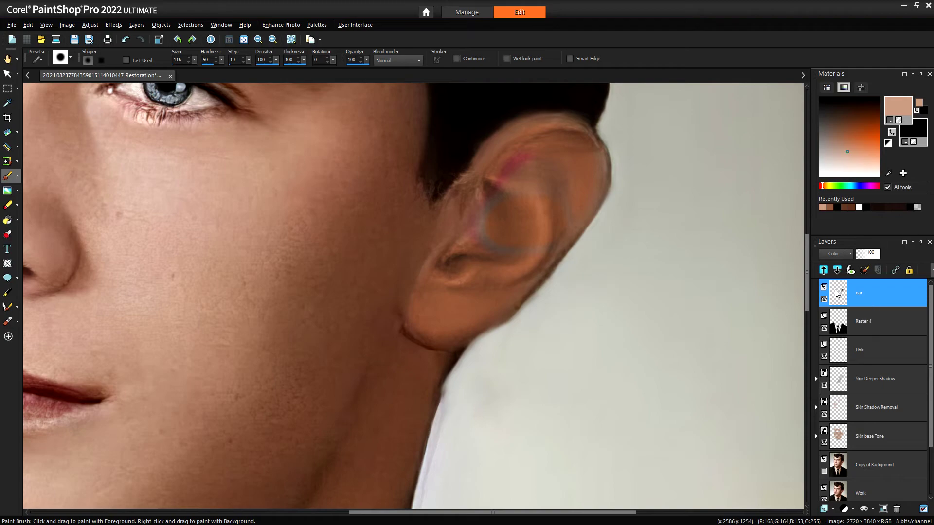
# Change the ear layer's blend mode to Burn and turn on Preview on Image.
pyautogui.moveTo(837, 294)
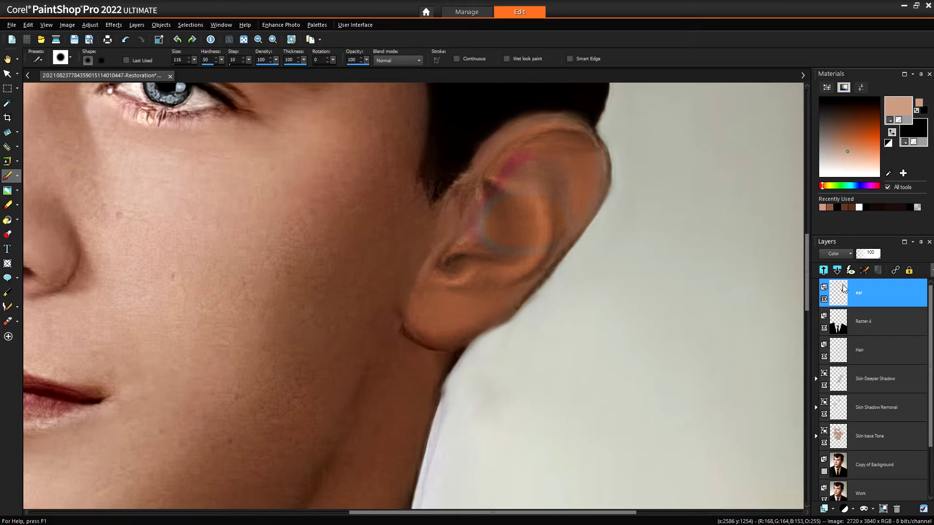
pyautogui.doubleClick(843, 288)
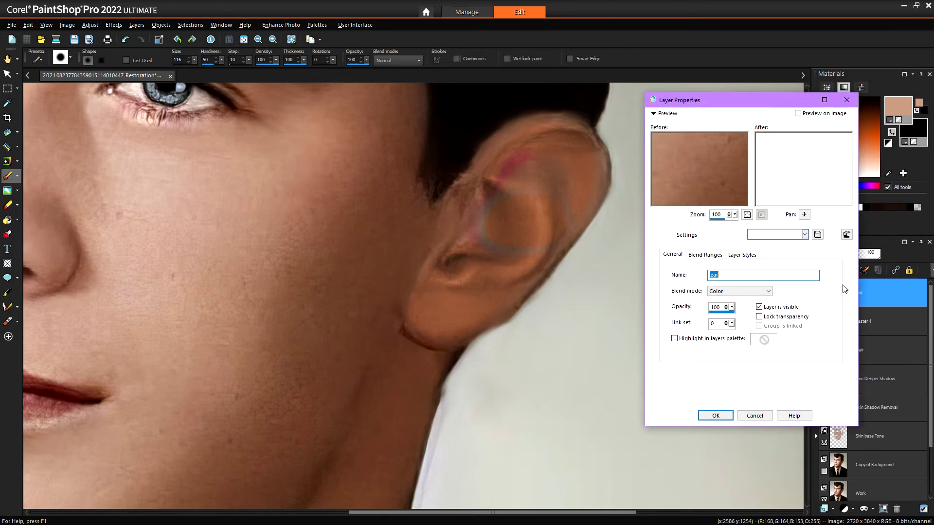
pyautogui.click(734, 291)
pyautogui.click(733, 306)
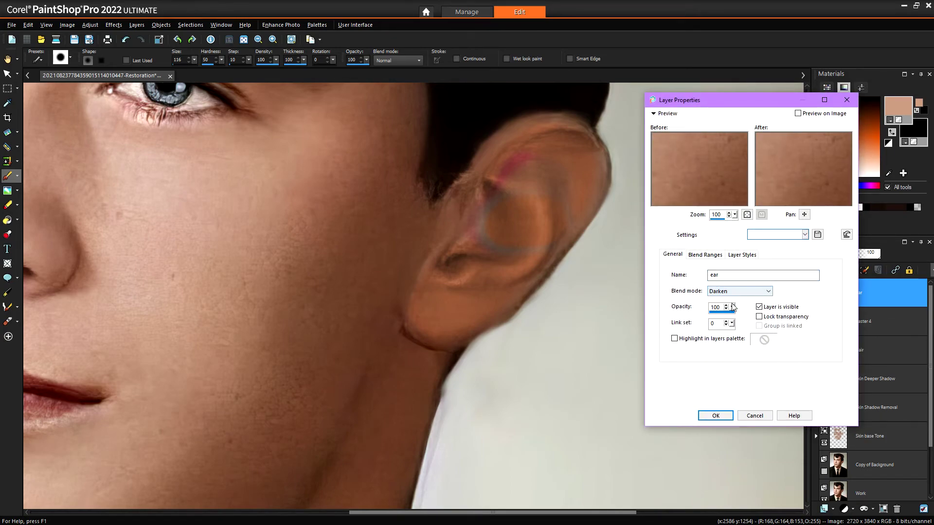
pyautogui.click(737, 291)
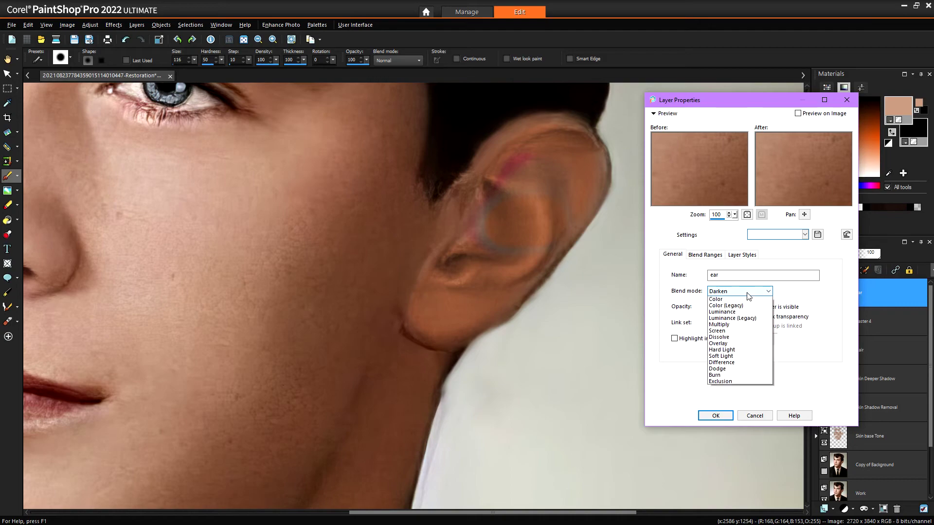
pyautogui.click(710, 423)
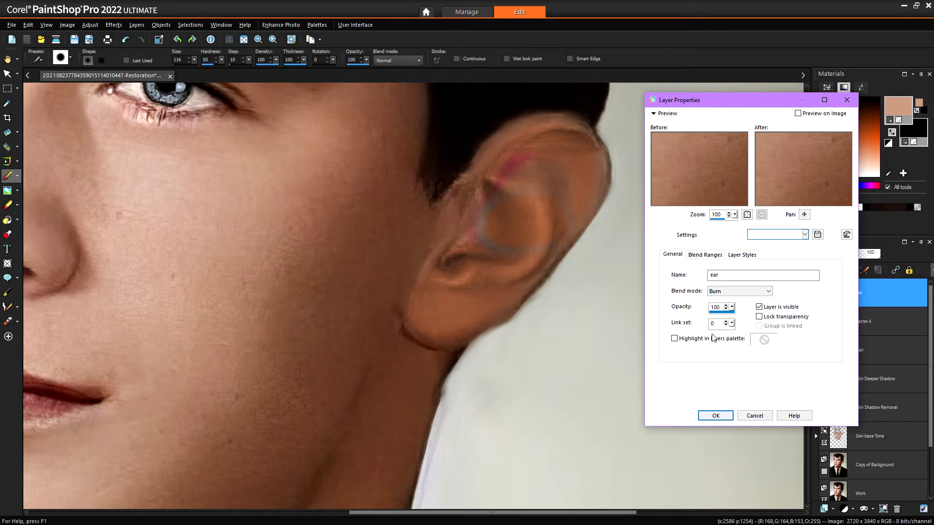
pyautogui.click(798, 114)
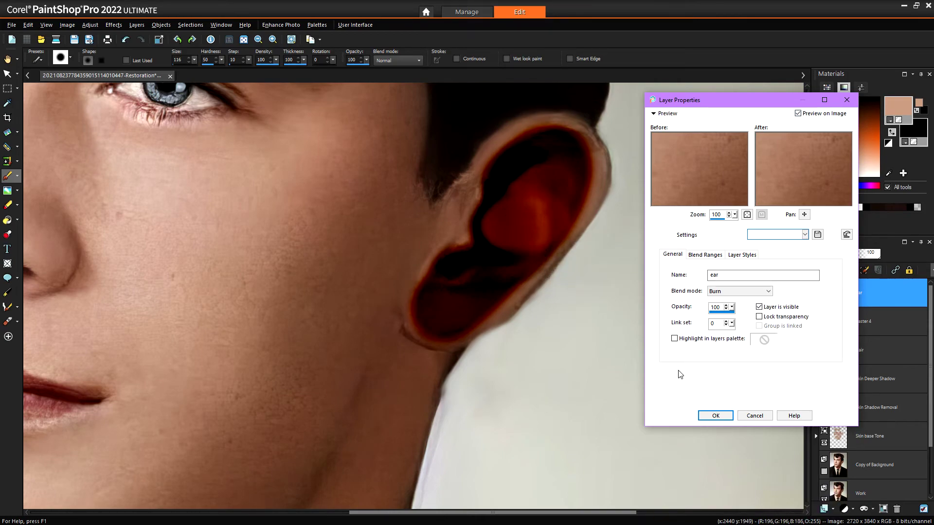
pyautogui.click(716, 415)
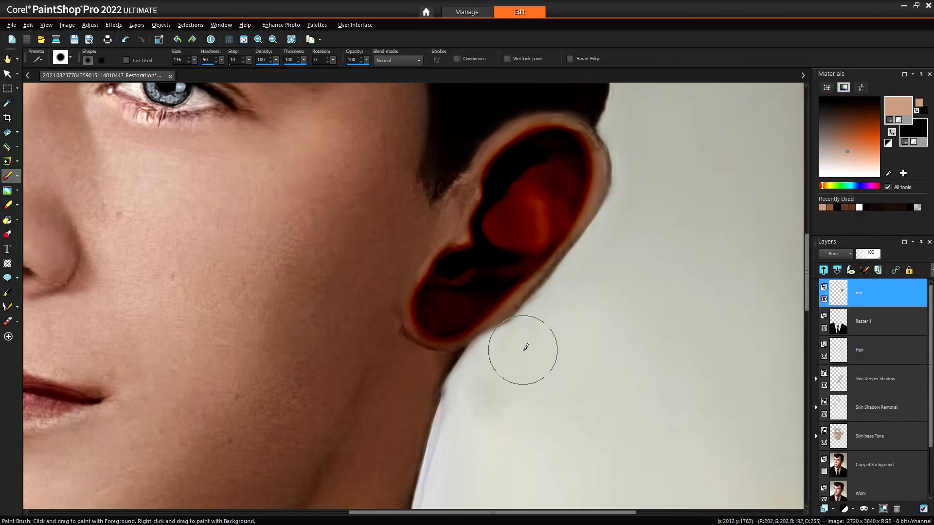
# Sample the skin tone beside the ear and paint it over the ear's front edge, inner folds and lobe.
pyautogui.keyDown('ctrl'); pyautogui.click(456, 219); pyautogui.keyUp('ctrl')
pyautogui.moveTo(458, 217)
pyautogui.mouseDown()
pyautogui.moveTo(475, 233)
pyautogui.moveTo(475, 219)
pyautogui.mouseUp()
pyautogui.moveTo(513, 170)
pyautogui.mouseDown()
pyautogui.moveTo(538, 158)
pyautogui.moveTo(559, 183)
pyautogui.moveTo(521, 219)
pyautogui.moveTo(482, 283)
pyautogui.moveTo(475, 243)
pyautogui.moveTo(437, 292)
pyautogui.moveTo(414, 297)
pyautogui.mouseUp()
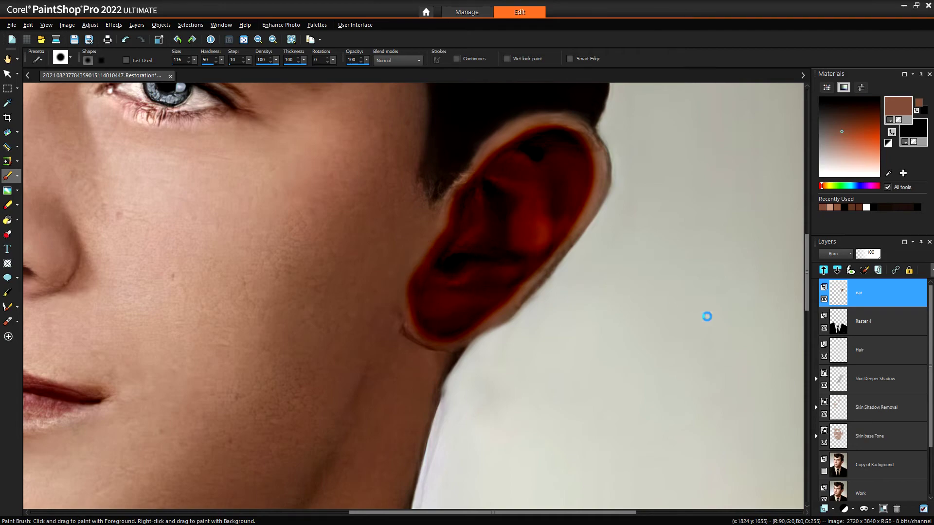
# Lower the ear layer's opacity to 11, keeping the Burn blend mode.
pyautogui.doubleClick(844, 297)
pyautogui.click(748, 293)
pyautogui.click(748, 292)
pyautogui.moveTo(732, 308); pyautogui.dragTo(714, 306)
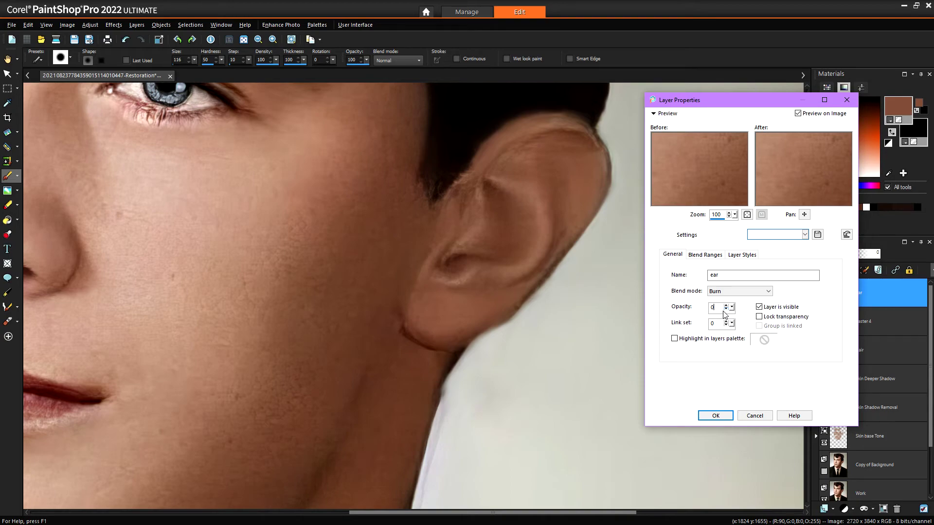
pyautogui.write('13')
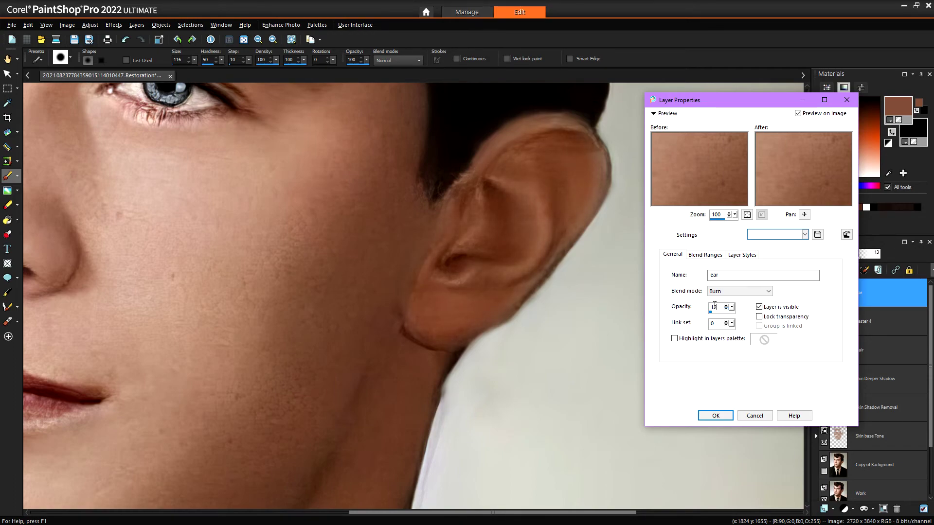
pyautogui.click(716, 416)
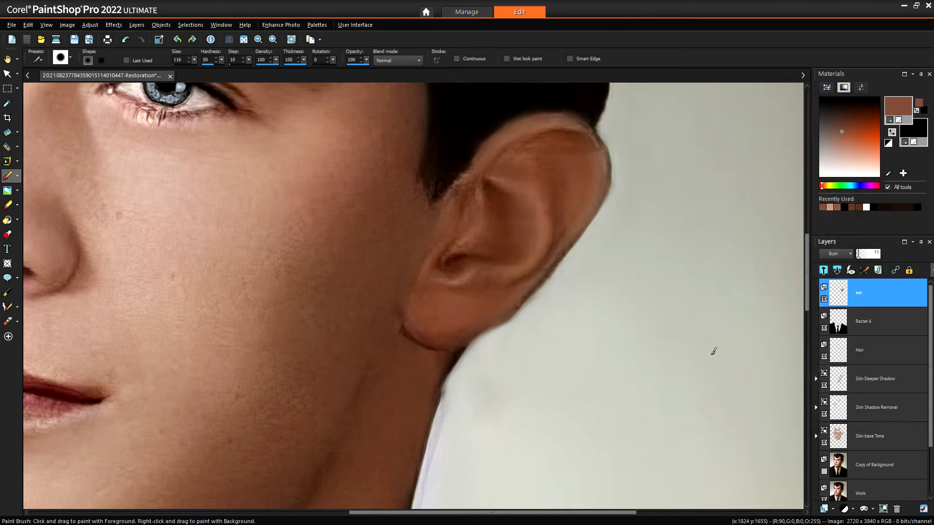
# Toggle the ear layer's visibility to compare the ear with and without the added tone.
pyautogui.scroll(-3, 715, 330)
pyautogui.scroll(-3, 715, 330)
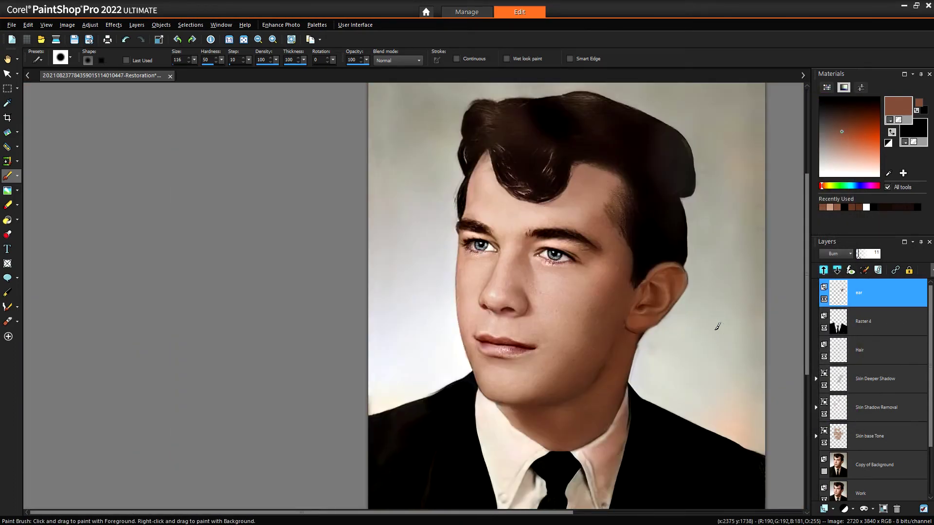
pyautogui.click(824, 299)
pyautogui.click(824, 299)
# Smudge the painted tone along the ear's front edge, upper rim, outer edge and lobe with the Smudge Brush, raising its size to 73.
pyautogui.scroll(5, 768, 311)
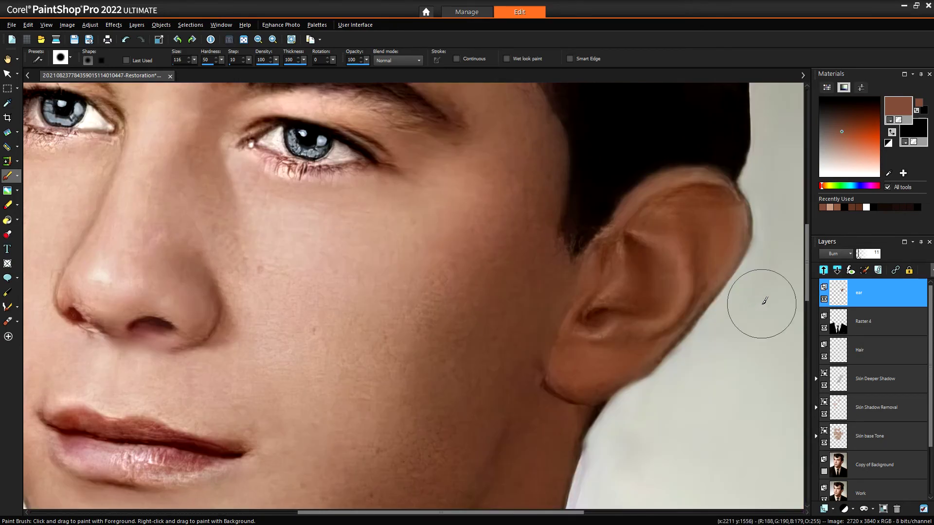
pyautogui.click(7, 190)
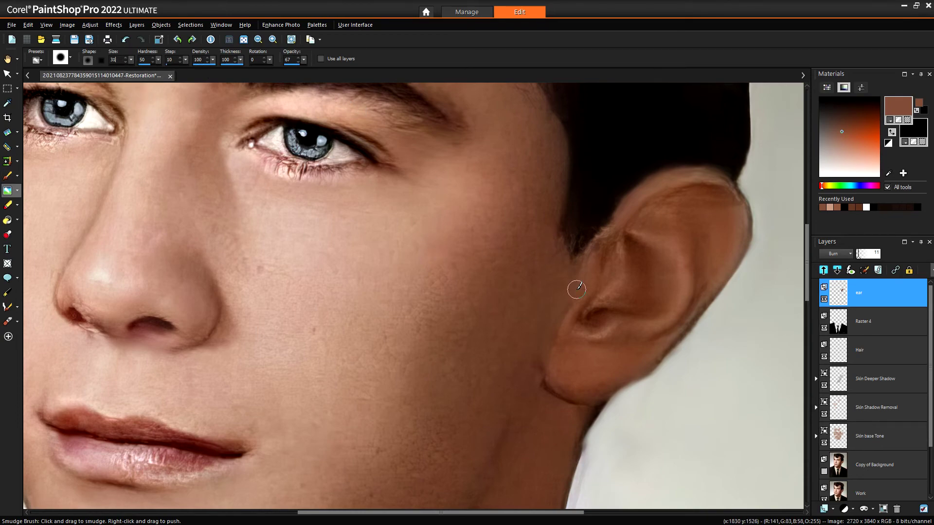
pyautogui.moveTo(581, 287)
pyautogui.mouseDown()
pyautogui.moveTo(599, 279)
pyautogui.moveTo(547, 310)
pyautogui.mouseUp()
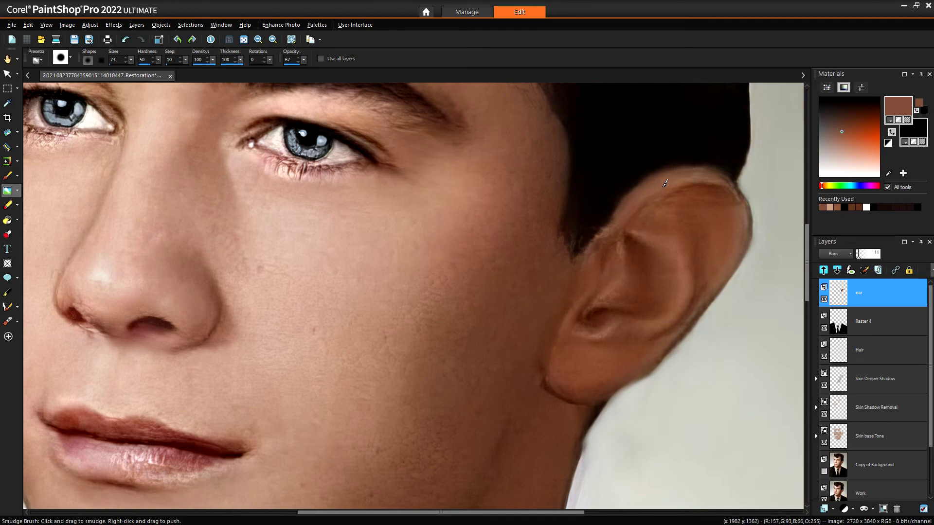
pyautogui.moveTo(718, 177)
pyautogui.mouseDown()
pyautogui.moveTo(741, 232)
pyautogui.moveTo(705, 299)
pyautogui.moveTo(700, 272)
pyautogui.moveTo(702, 288)
pyautogui.mouseUp()
pyautogui.moveTo(744, 252)
pyautogui.mouseDown()
pyautogui.moveTo(721, 282)
pyautogui.moveTo(697, 270)
pyautogui.mouseUp()
pyautogui.moveTo(698, 307)
pyautogui.mouseDown()
pyautogui.moveTo(699, 271)
pyautogui.moveTo(688, 340)
pyautogui.moveTo(672, 336)
pyautogui.mouseUp()
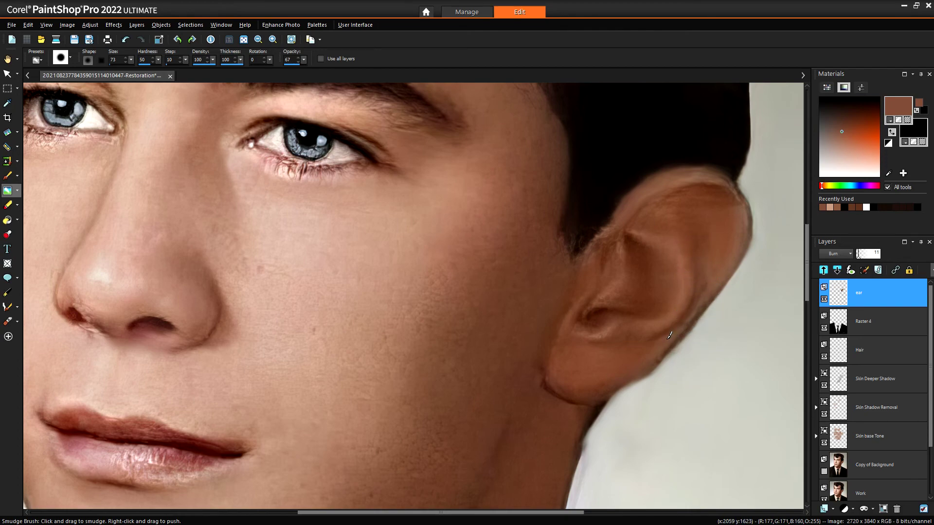
pyautogui.moveTo(602, 388)
pyautogui.mouseDown()
pyautogui.moveTo(577, 394)
pyautogui.moveTo(566, 378)
pyautogui.moveTo(629, 394)
pyautogui.moveTo(566, 371)
pyautogui.mouseUp()
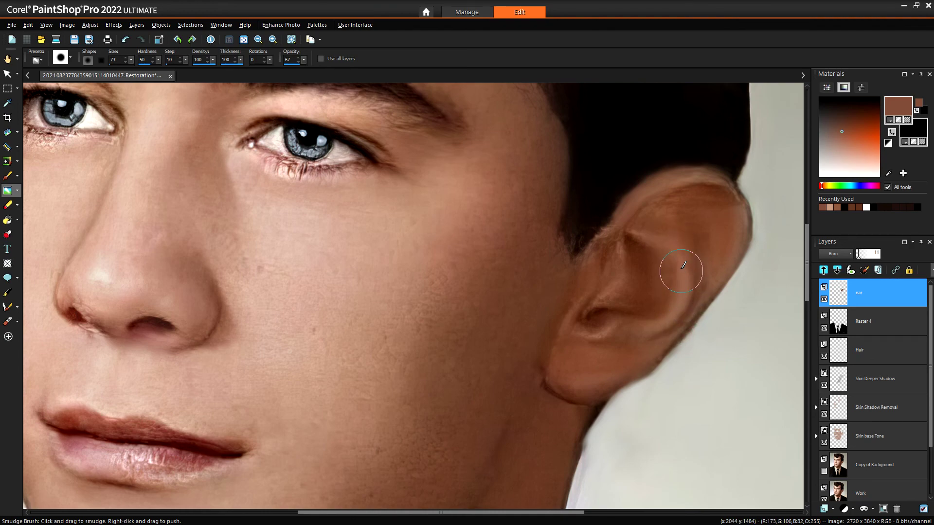
pyautogui.click(653, 295)
# Examine how the retouched ear blends with the face, hair and neck, in close-up and across the whole portrait.
pyautogui.scroll(-2, 671, 224)
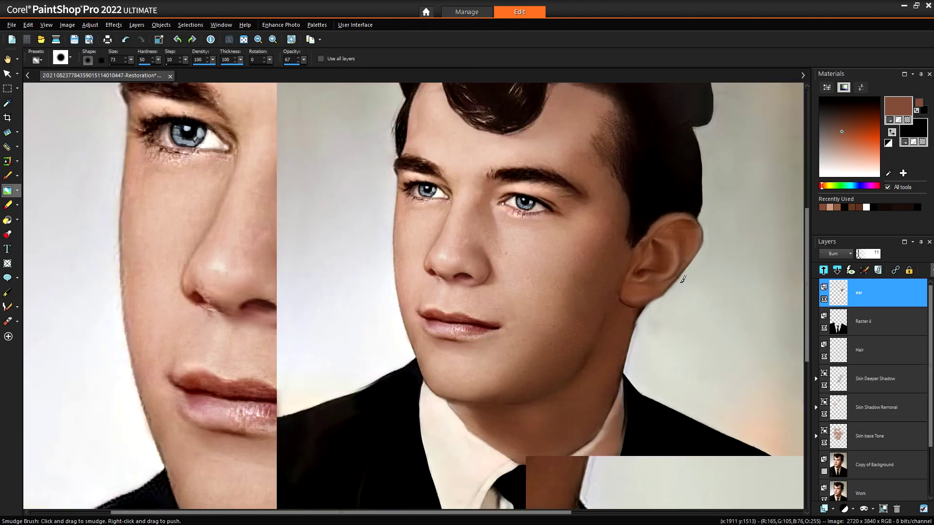
pyautogui.scroll(-2, 693, 292)
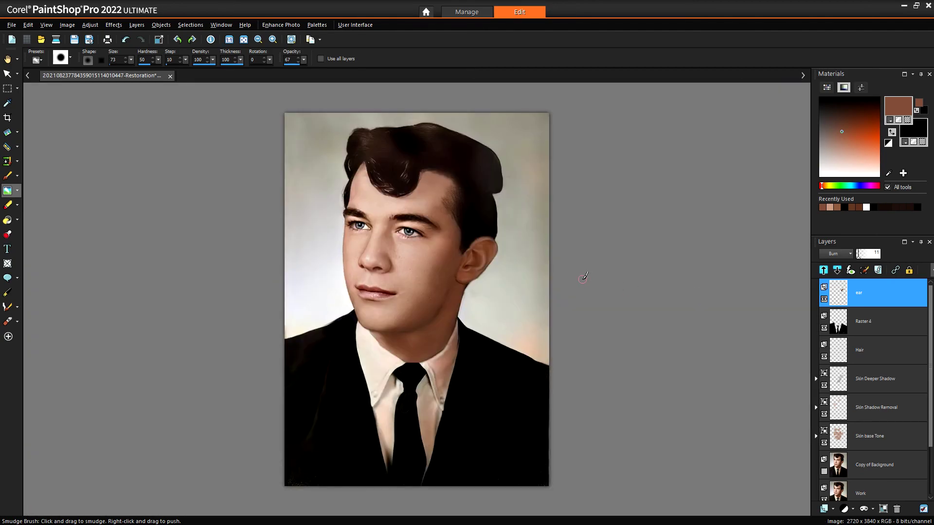
pyautogui.scroll(1, 583, 276)
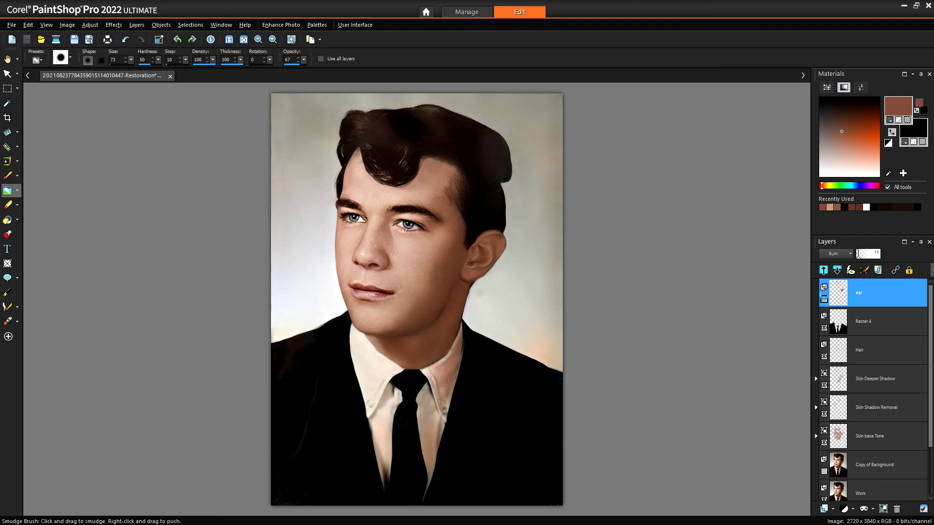
pyautogui.scroll(1, 579, 248)
pyautogui.scroll(1, 579, 249)
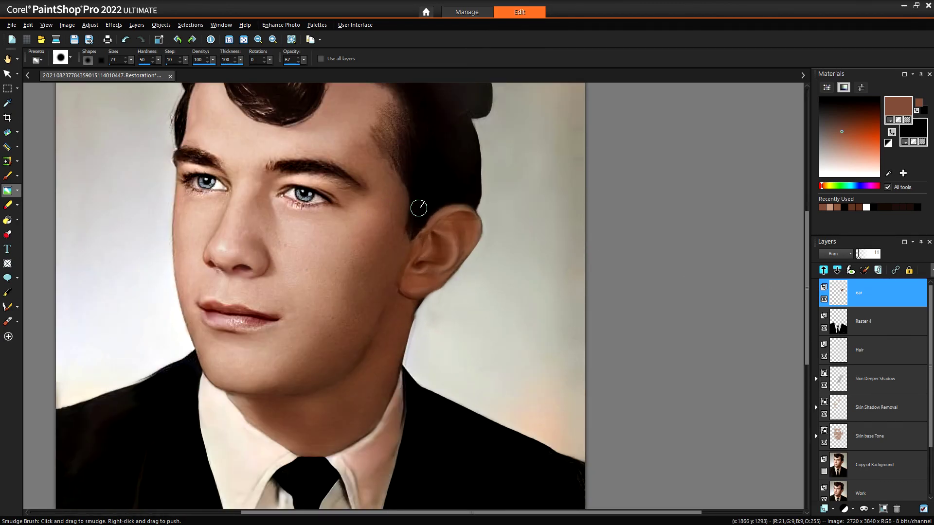
pyautogui.scroll(1, 417, 203)
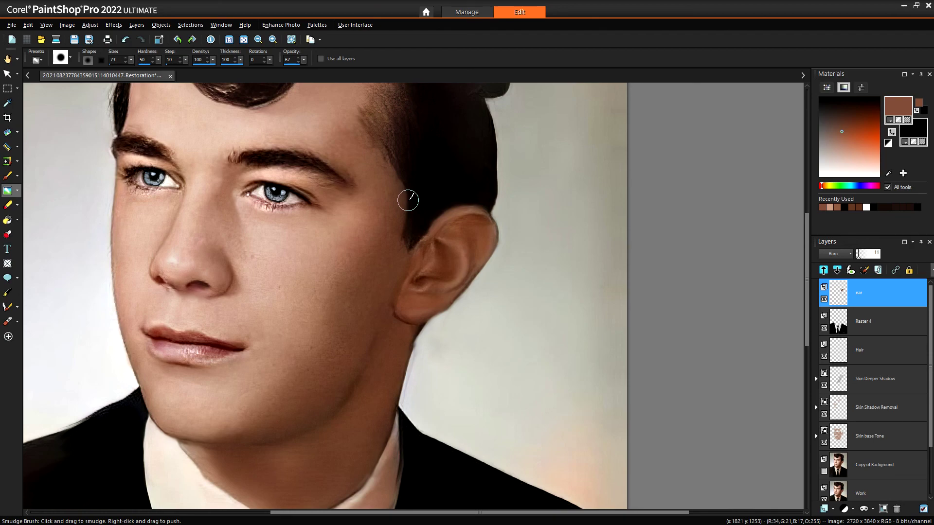
pyautogui.scroll(-3, 394, 198)
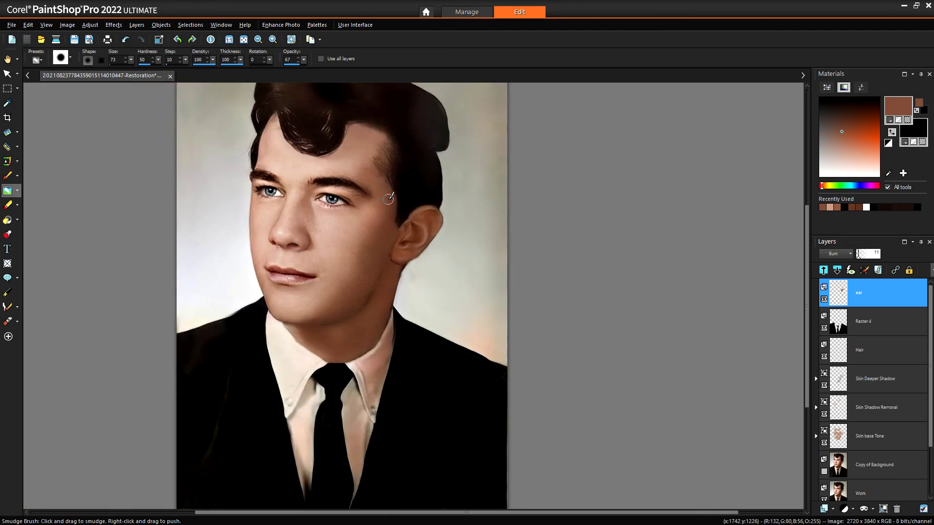